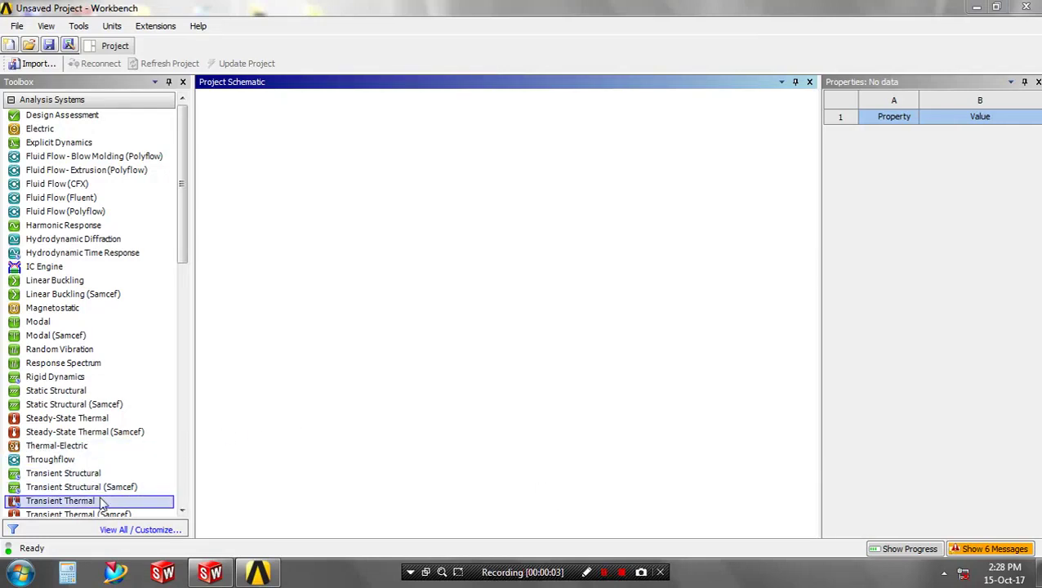
# Add a Transient Thermal analysis system to the project schematic, keeping its default name
pyautogui.moveTo(99, 498); pyautogui.dragTo(170, 498)
pyautogui.moveTo(231, 398); pyautogui.dragTo(285, 188)
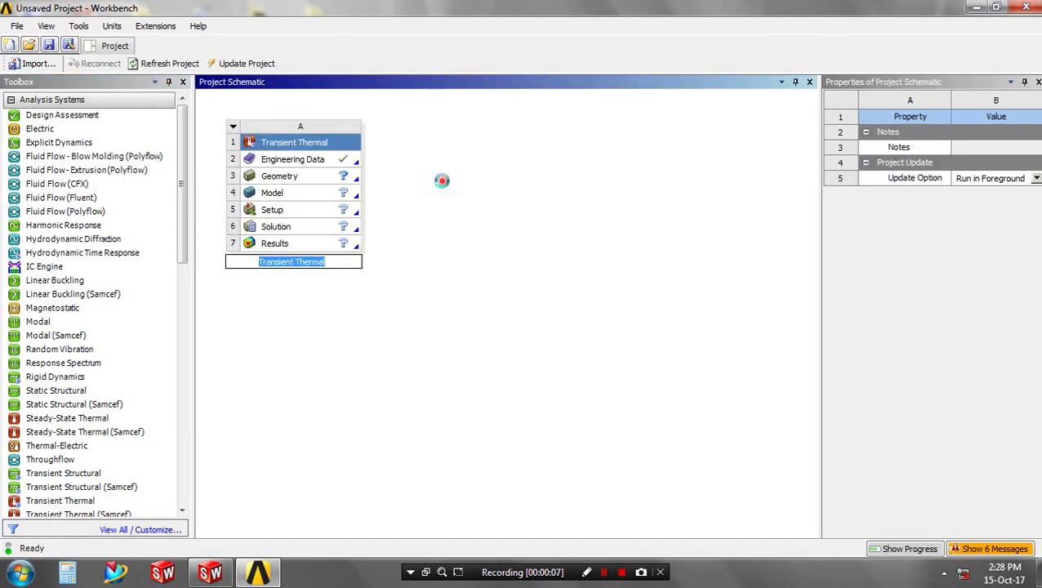
pyautogui.click(441, 180)
# Add Aluminum Alloy from the General Materials library to the system's engineering data and return to the project schematic
pyautogui.doubleClick(286, 159)
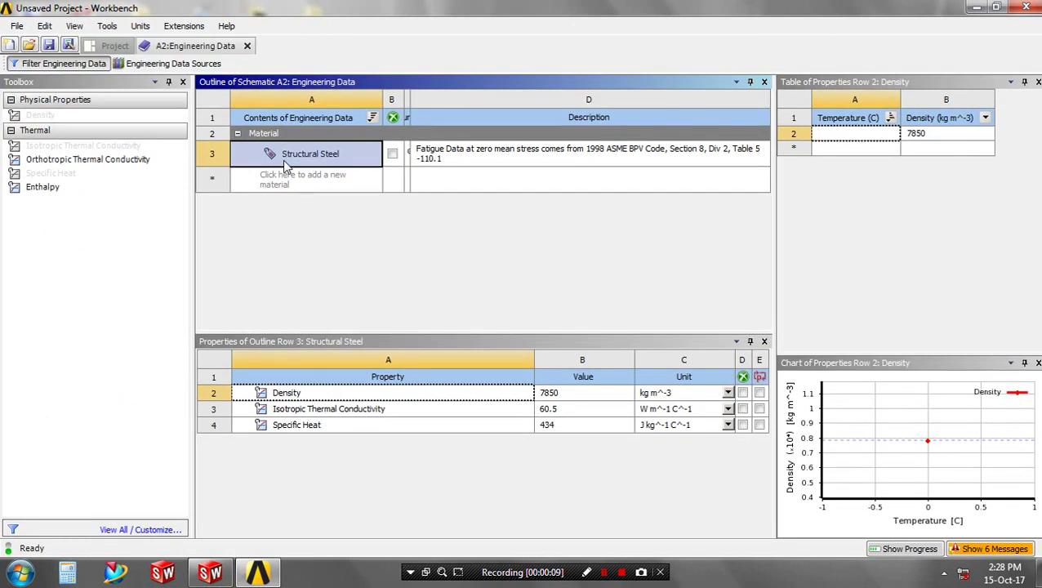
pyautogui.click(174, 63)
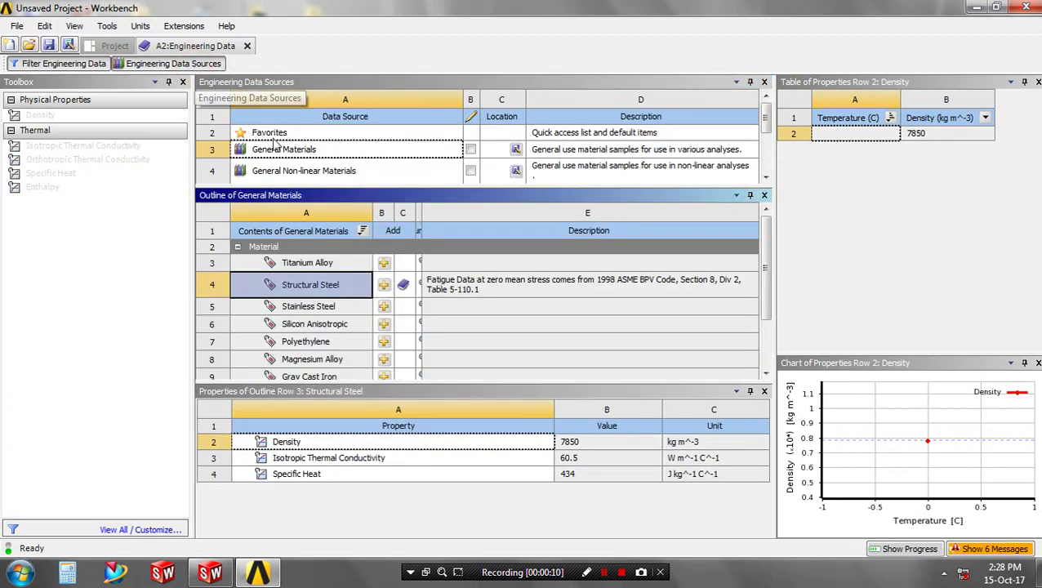
pyautogui.click(348, 151)
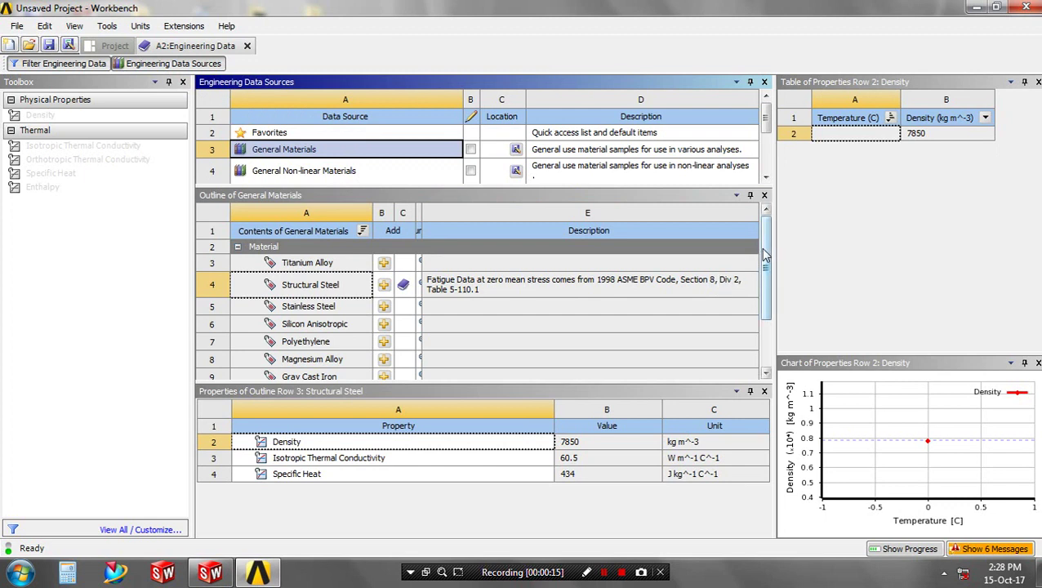
pyautogui.moveTo(765, 245); pyautogui.dragTo(766, 303)
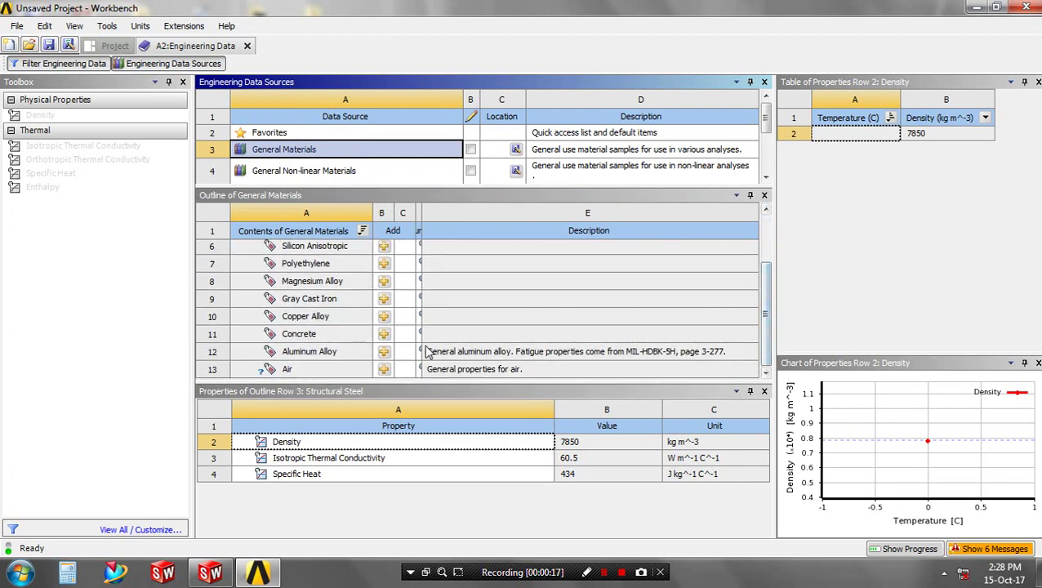
pyautogui.click(385, 352)
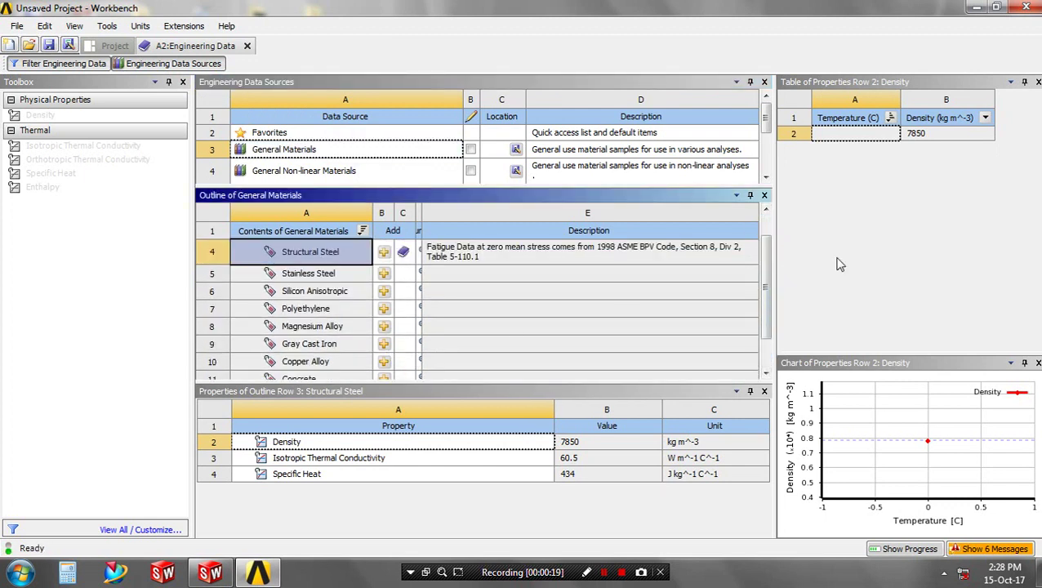
pyautogui.moveTo(768, 283); pyautogui.dragTo(766, 311)
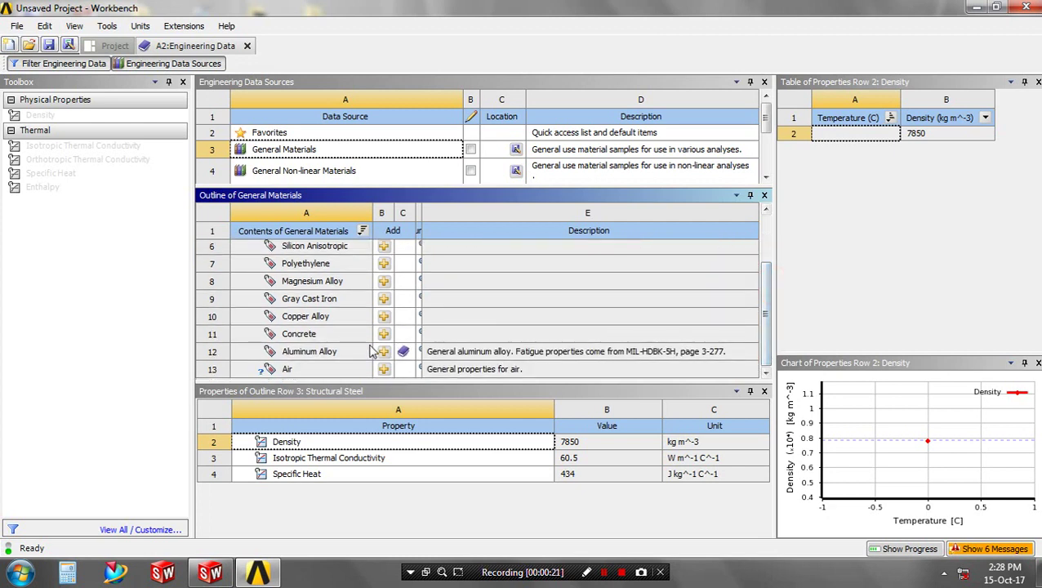
pyautogui.click(115, 46)
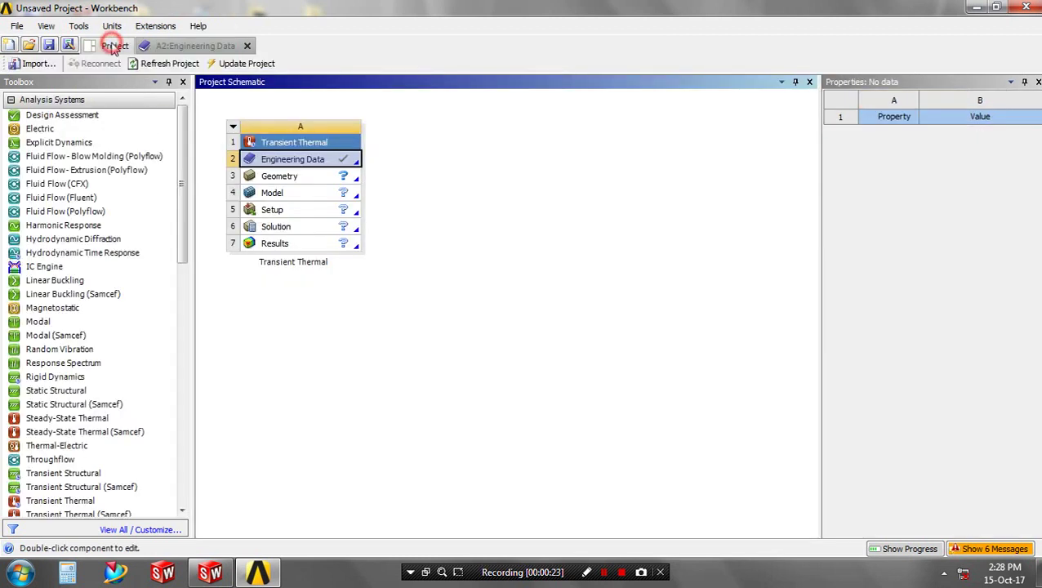
# Import PISTON NEW.STEP as the geometry of the Transient Thermal system
pyautogui.click(331, 177)
pyautogui.rightClick(331, 177)
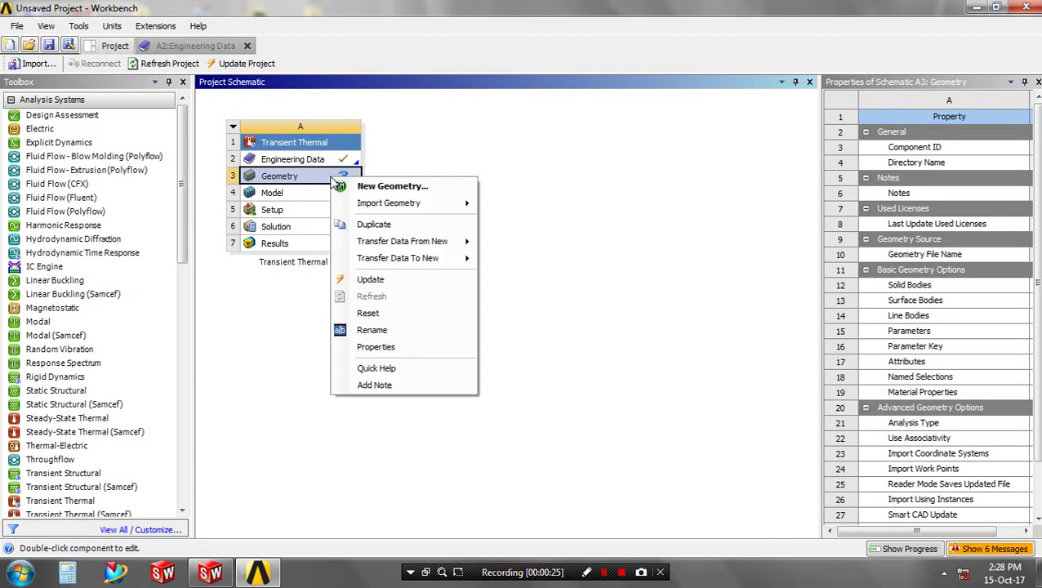
pyautogui.moveTo(428, 205)
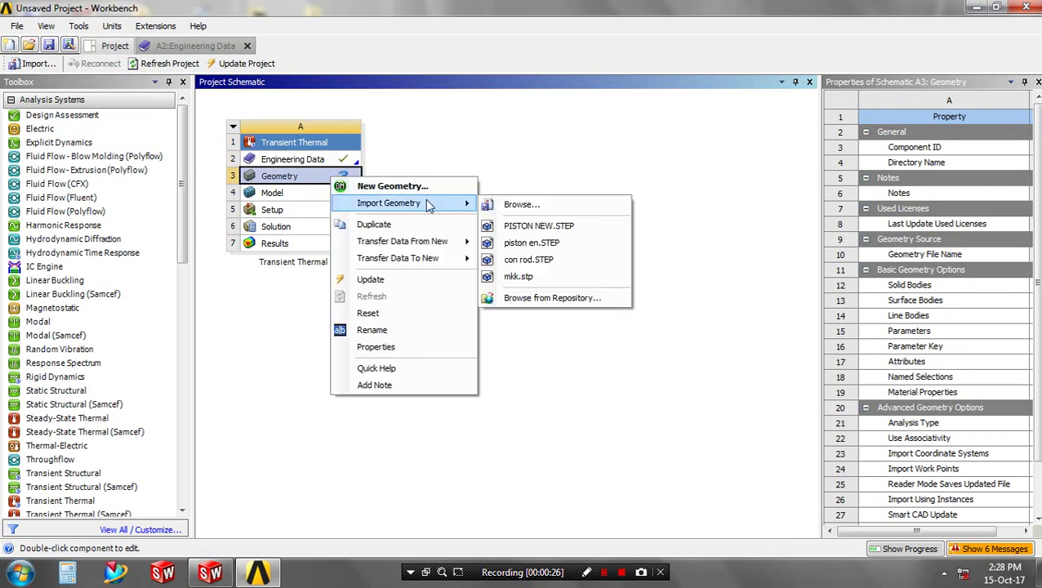
pyautogui.click(535, 226)
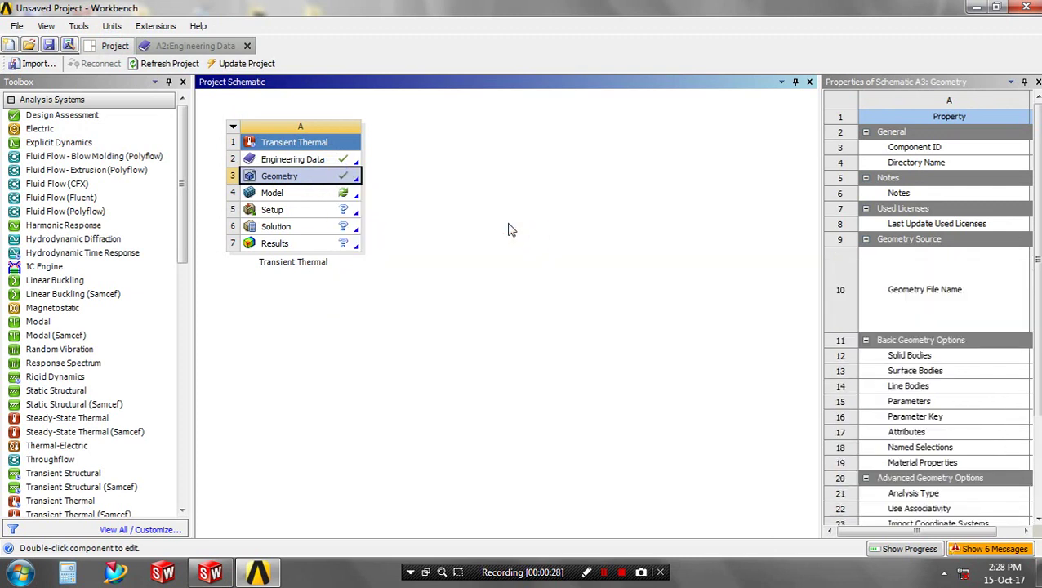
# Open the model in Mechanical and close the Messages pane to enlarge the graphics area
pyautogui.doubleClick(287, 194)
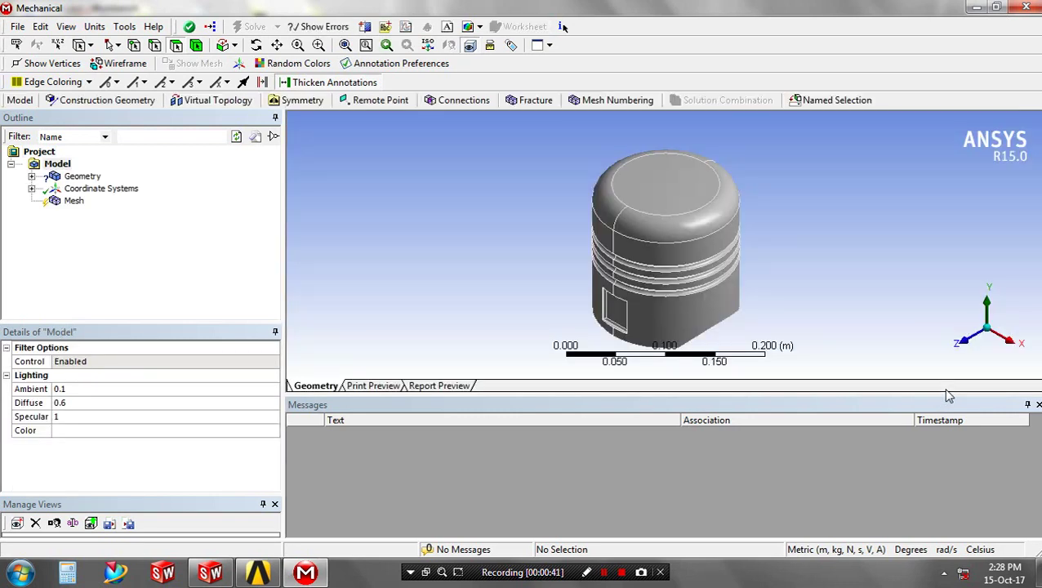
pyautogui.hotkey('alt', 'Tab')
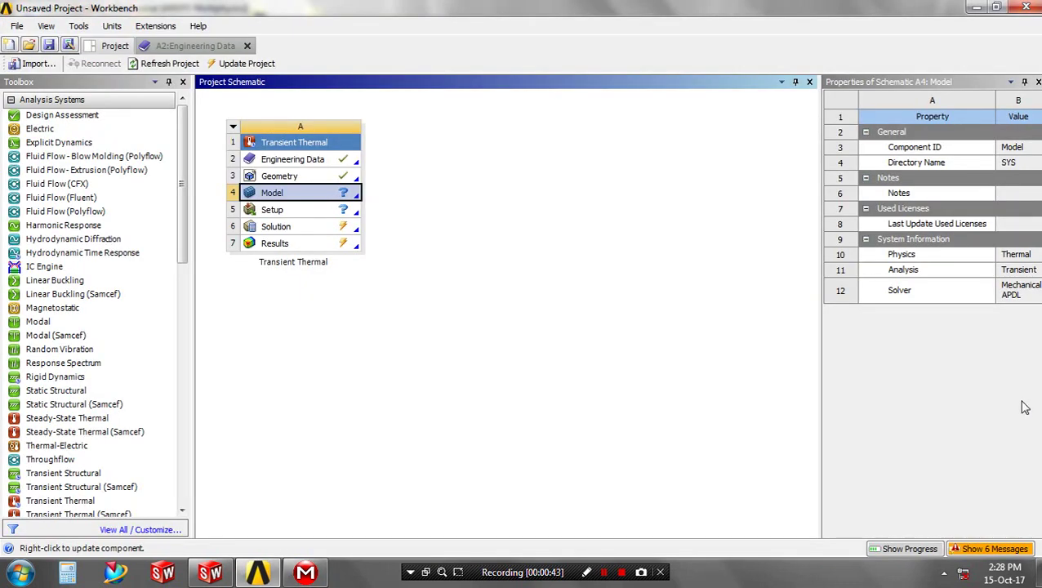
pyautogui.click(306, 571)
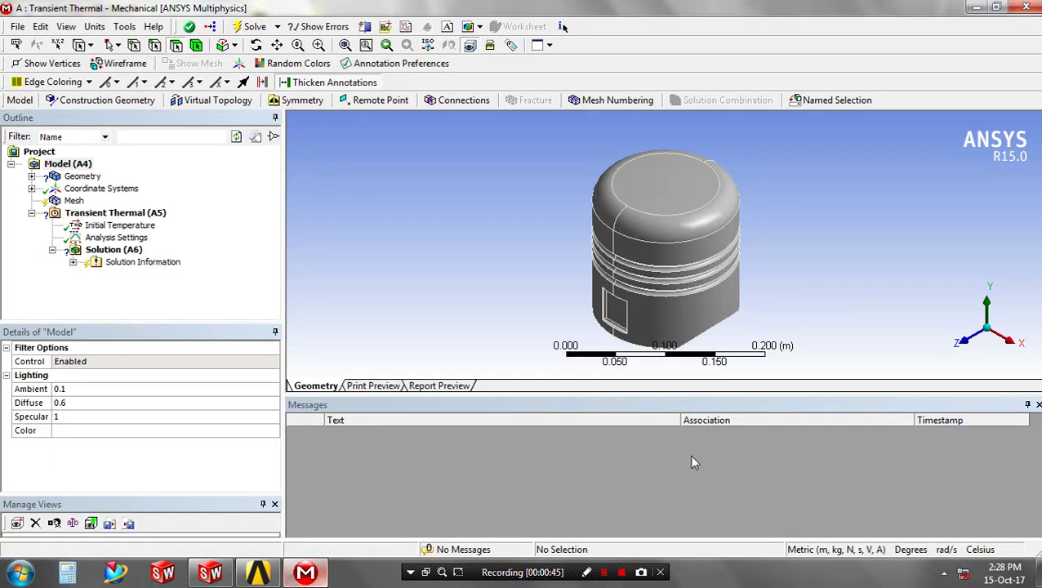
pyautogui.click(1038, 406)
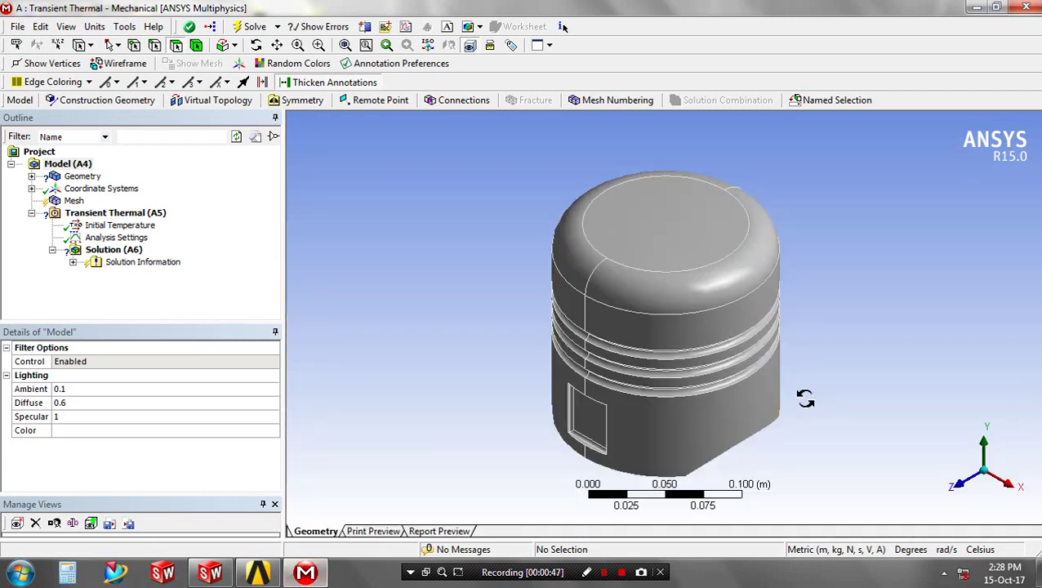
pyautogui.moveTo(803, 398); pyautogui.dragTo(501, 334, button='middle')
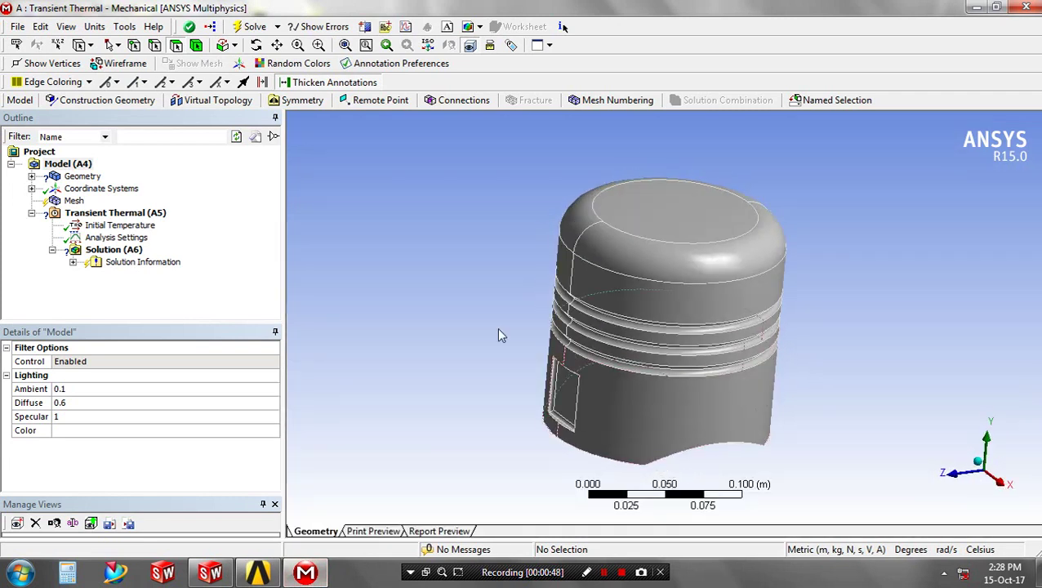
# Assign Aluminum Alloy as the material of the PISTON NEW body
pyautogui.click(32, 177)
pyautogui.click(102, 189)
pyautogui.click(161, 445)
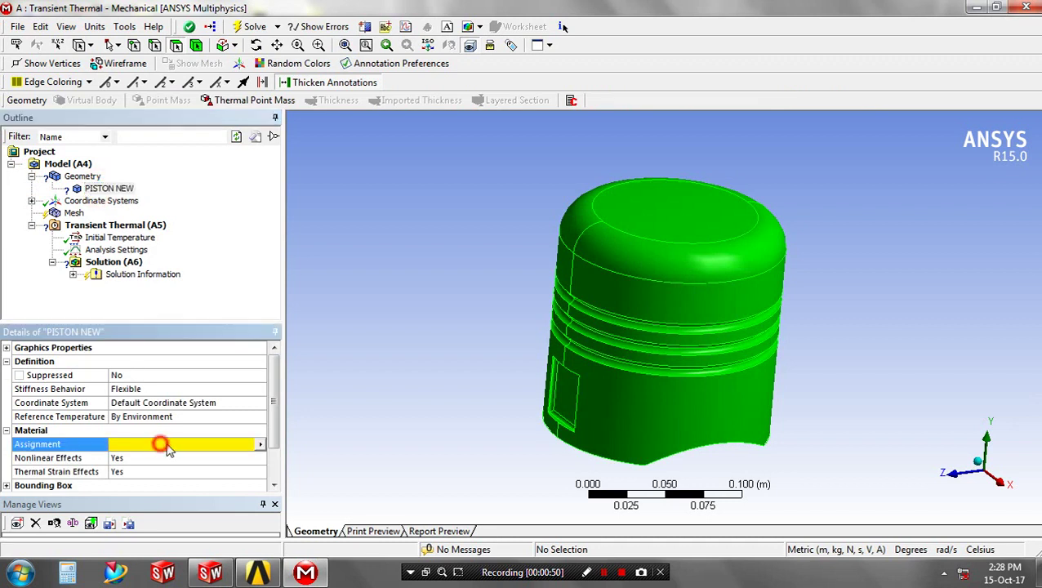
pyautogui.click(259, 446)
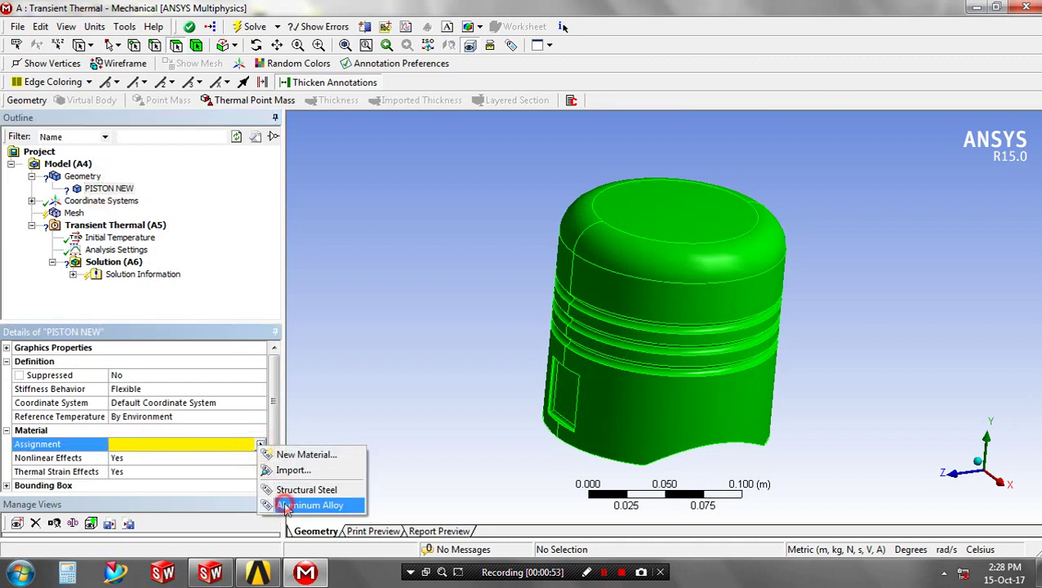
pyautogui.click(290, 503)
# Generate the mesh for the piston with the default mesh settings
pyautogui.click(73, 213)
pyautogui.rightClick(73, 213)
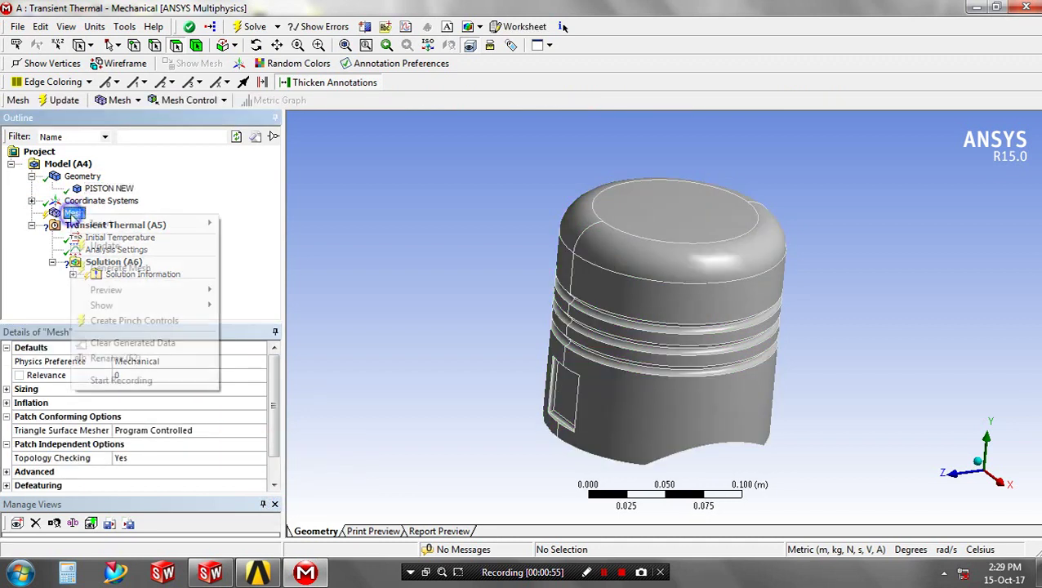
pyautogui.click(155, 278)
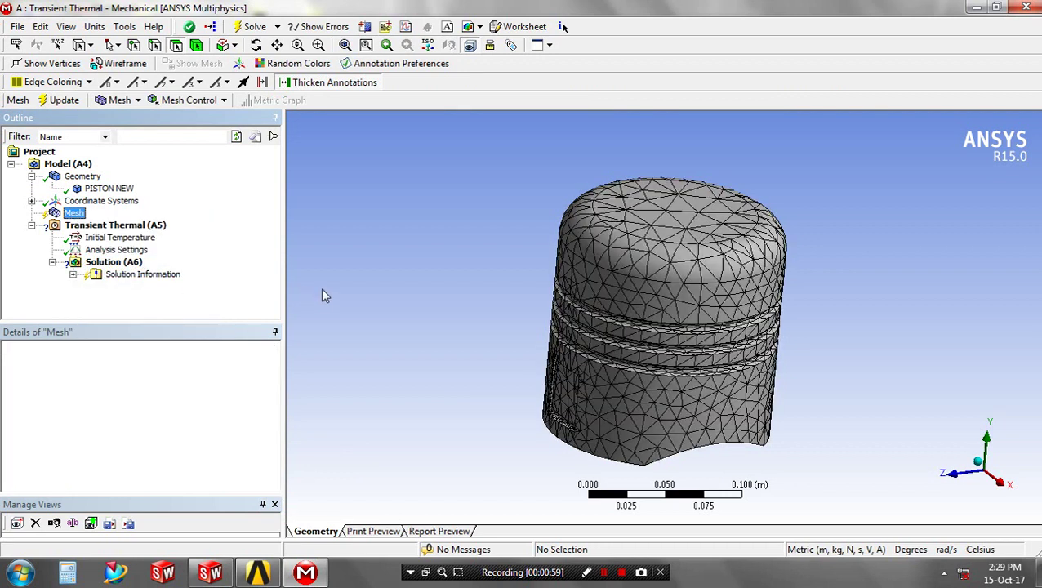
# Apply a temperature load of 950 °C to the three faces forming the piston's flat crown and its rounded edge
pyautogui.click(140, 237)
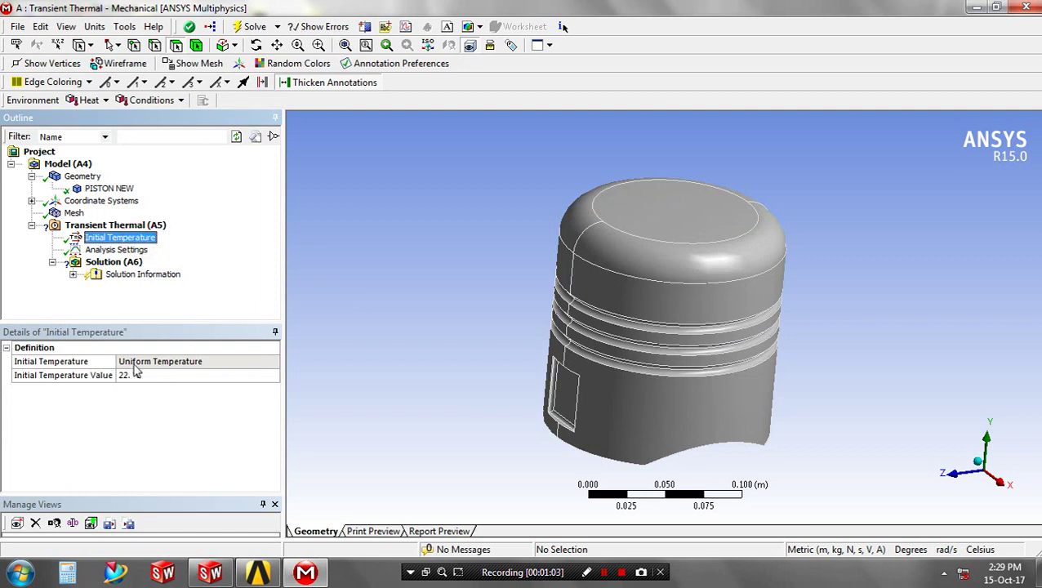
pyautogui.click(115, 249)
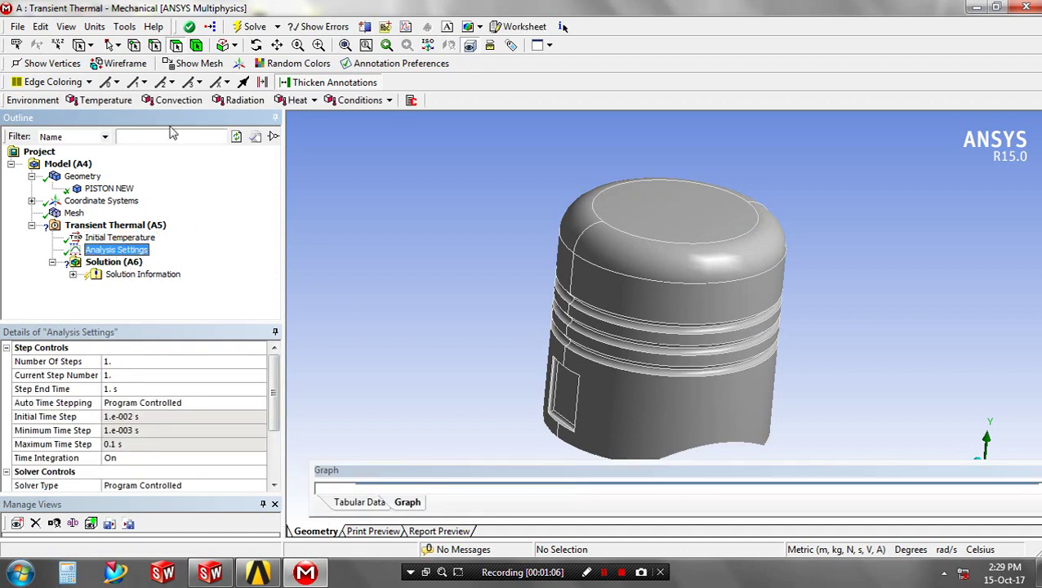
pyautogui.click(113, 100)
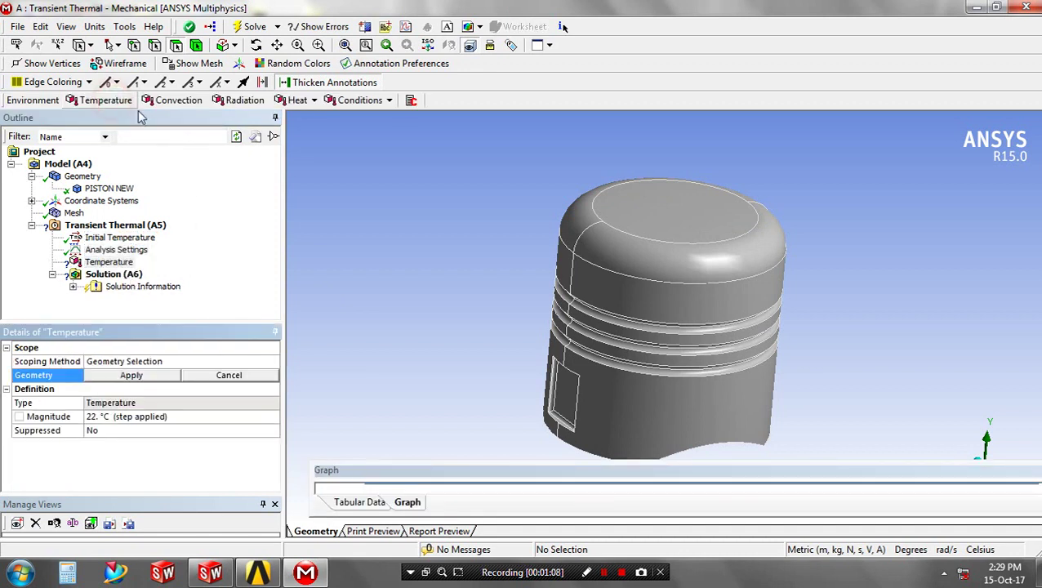
pyautogui.click(643, 208)
pyautogui.keyDown('ctrl'); pyautogui.click(652, 255); pyautogui.keyUp('ctrl')
pyautogui.keyDown('ctrl'); pyautogui.click(586, 232); pyautogui.keyUp('ctrl')
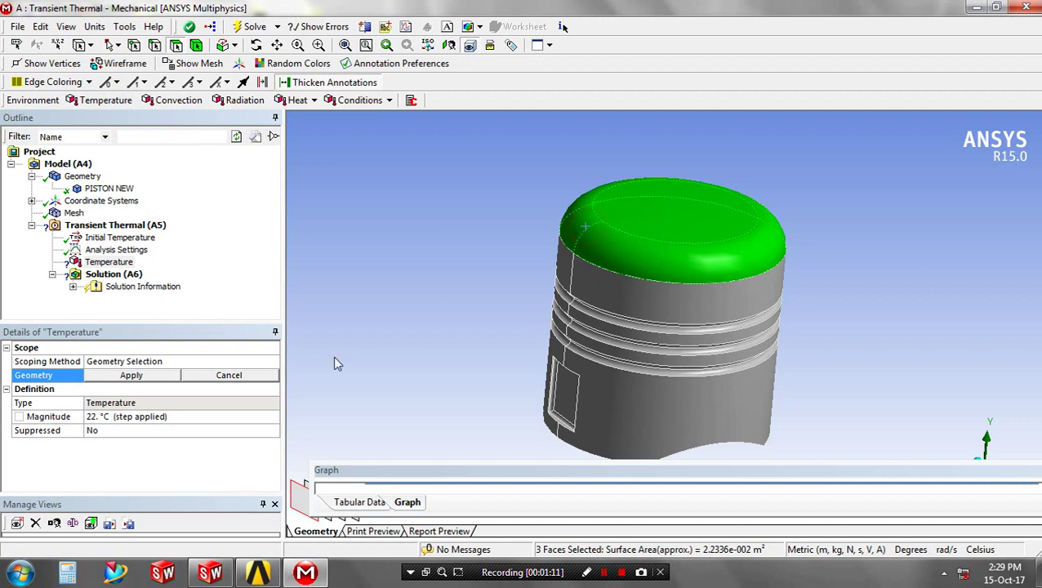
pyautogui.click(159, 417)
pyautogui.click(139, 375)
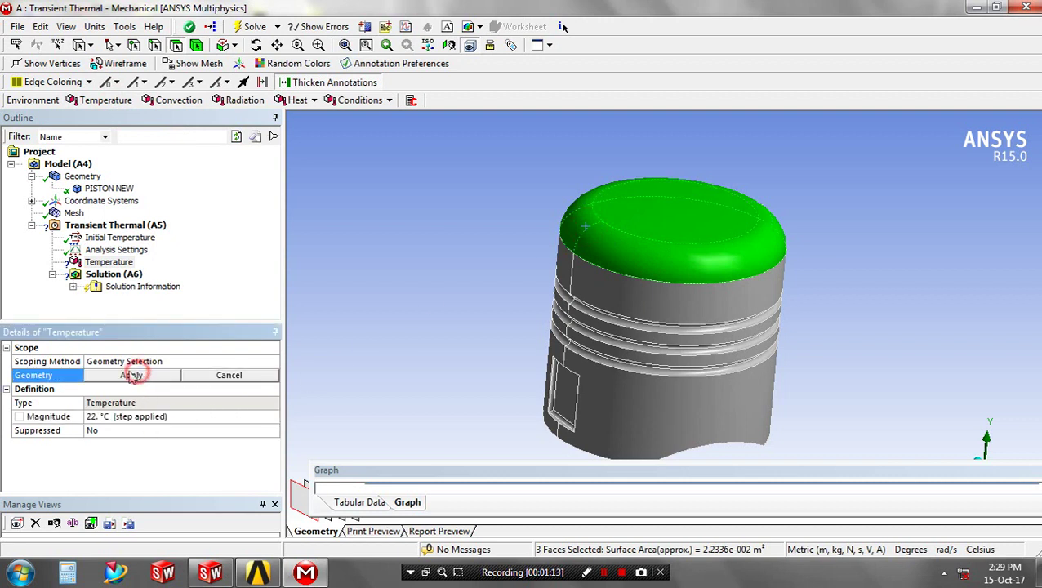
pyautogui.click(135, 375)
pyautogui.click(134, 418)
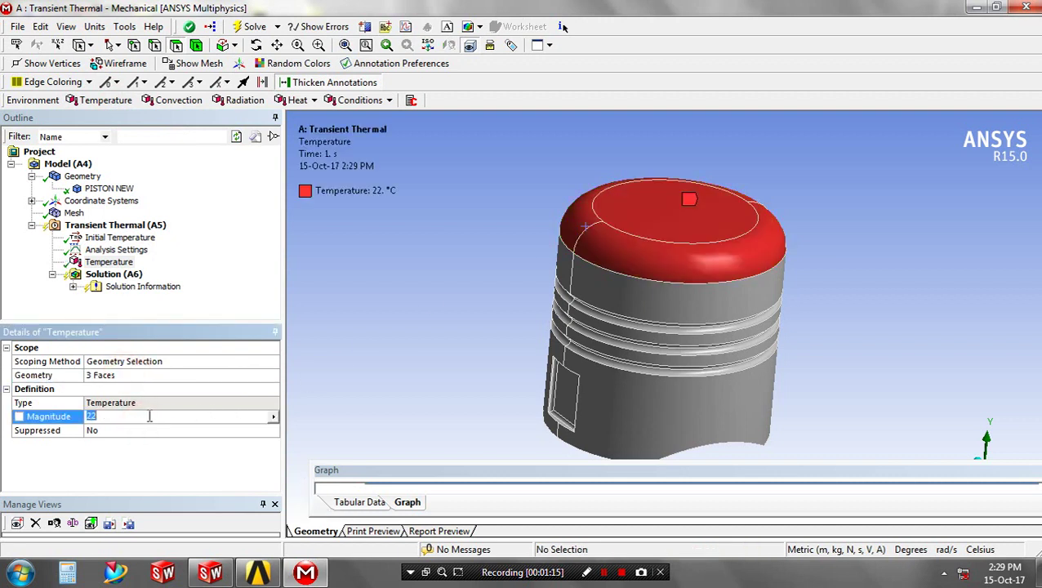
pyautogui.write('950')
pyautogui.press('Return')
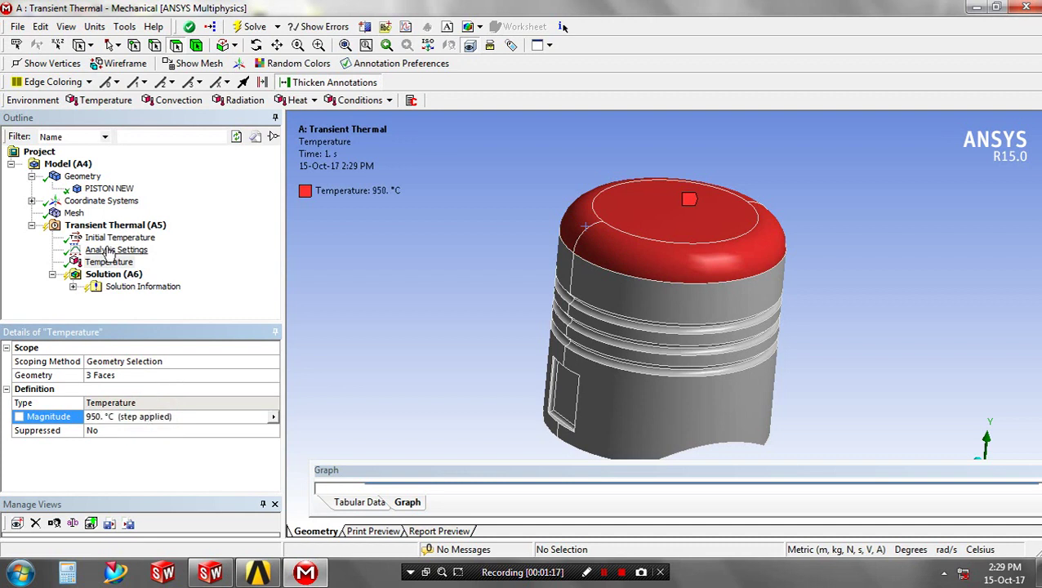
# Add a convection load and select the piston's outer side faces for it, including the ring grooves and the rectangular recesses
pyautogui.click(168, 101)
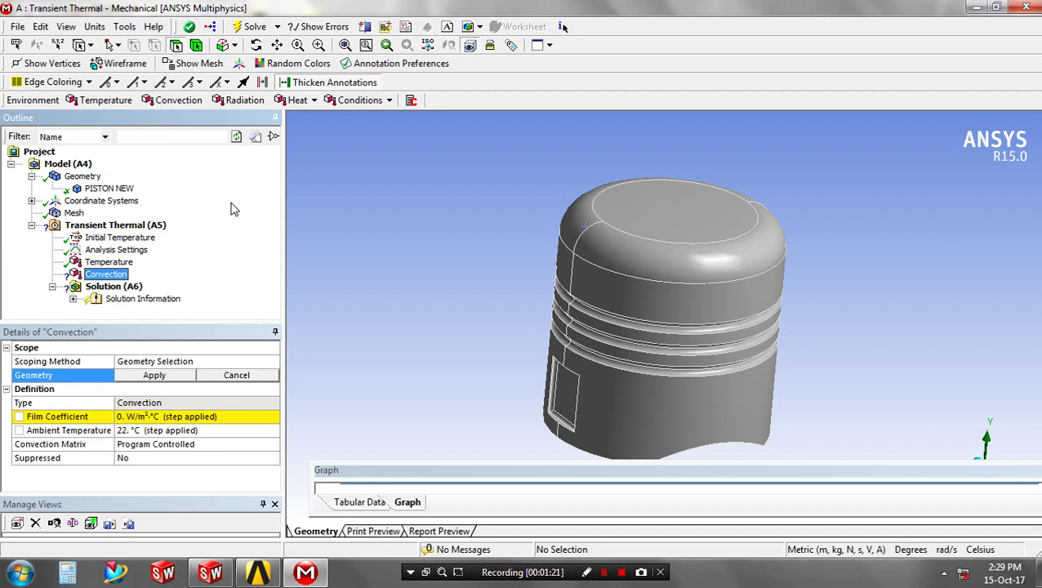
pyautogui.moveTo(650, 343); pyautogui.dragTo(637, 285, button='middle')
pyautogui.moveTo(663, 225); pyautogui.dragTo(649, 314)
pyautogui.moveTo(581, 354)
pyautogui.mouseDown()
pyautogui.moveTo(584, 249)
pyautogui.moveTo(600, 282)
pyautogui.moveTo(645, 276)
pyautogui.moveTo(562, 308)
pyautogui.moveTo(568, 367)
pyautogui.moveTo(580, 350)
pyautogui.mouseUp()
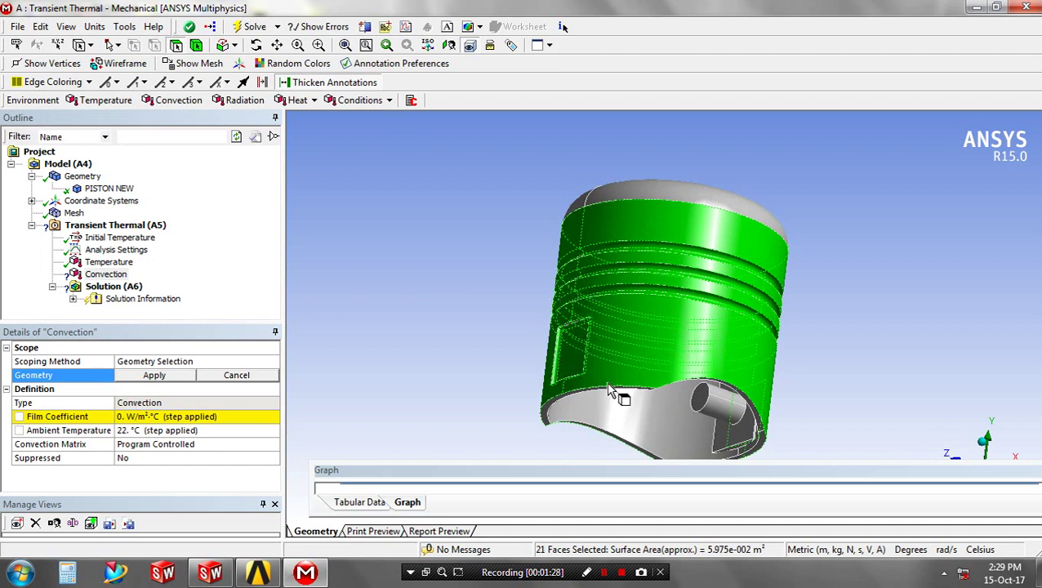
pyautogui.moveTo(657, 343); pyautogui.dragTo(537, 298, button='middle')
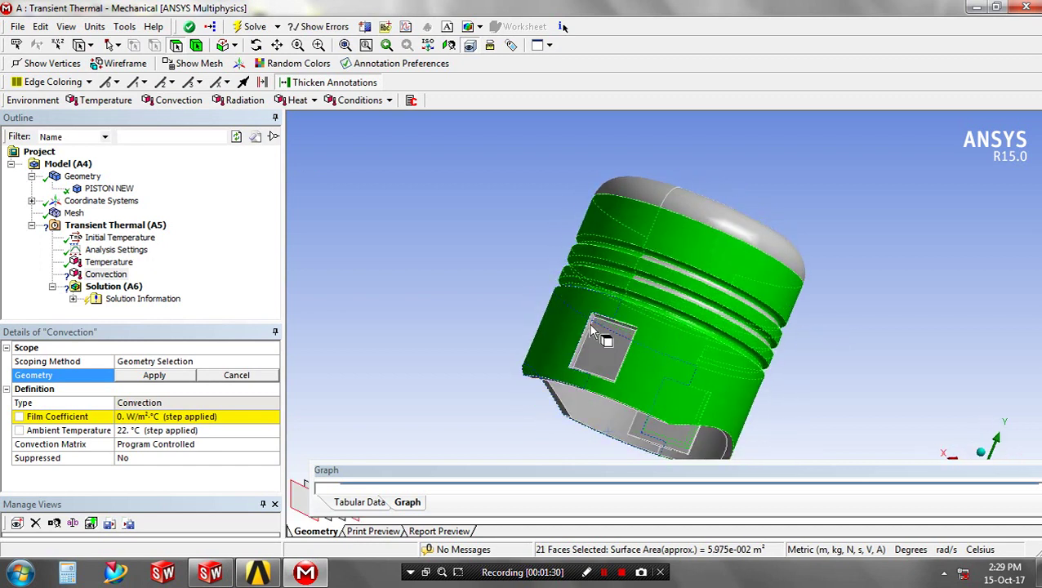
pyautogui.moveTo(601, 333)
pyautogui.keyDown('ctrl'); pyautogui.mouseDown()
pyautogui.moveTo(611, 337)
pyautogui.moveTo(585, 327)
pyautogui.moveTo(620, 326)
pyautogui.moveTo(597, 379)
pyautogui.mouseUp(); pyautogui.keyUp('ctrl')
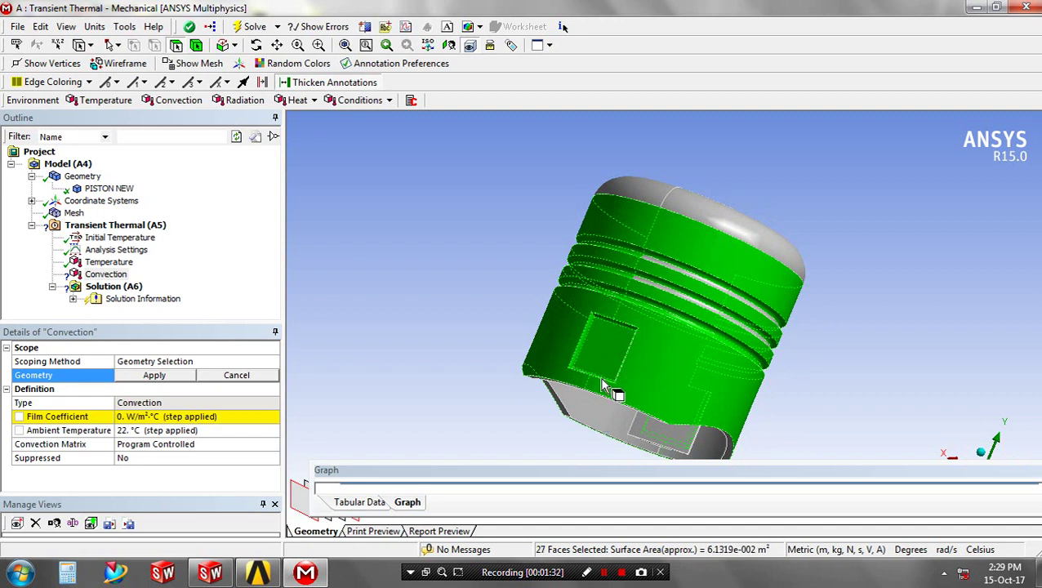
pyautogui.keyDown('ctrl'); pyautogui.moveTo(717, 281); pyautogui.dragTo(694, 308); pyautogui.keyUp('ctrl')
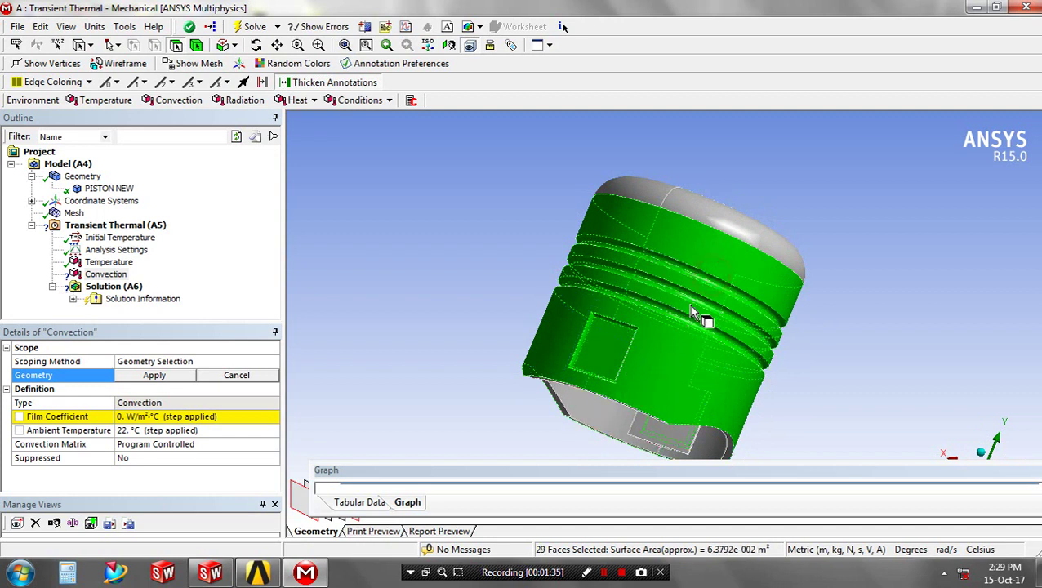
# Extend the convection face selection to the piston's interior: the crown underside, the inner side walls and both pin bosses
pyautogui.moveTo(633, 405); pyautogui.dragTo(617, 317, button='middle')
pyautogui.keyDown('ctrl'); pyautogui.click(616, 318); pyautogui.keyUp('ctrl')
pyautogui.keyDown('ctrl'); pyautogui.click(682, 302); pyautogui.keyUp('ctrl')
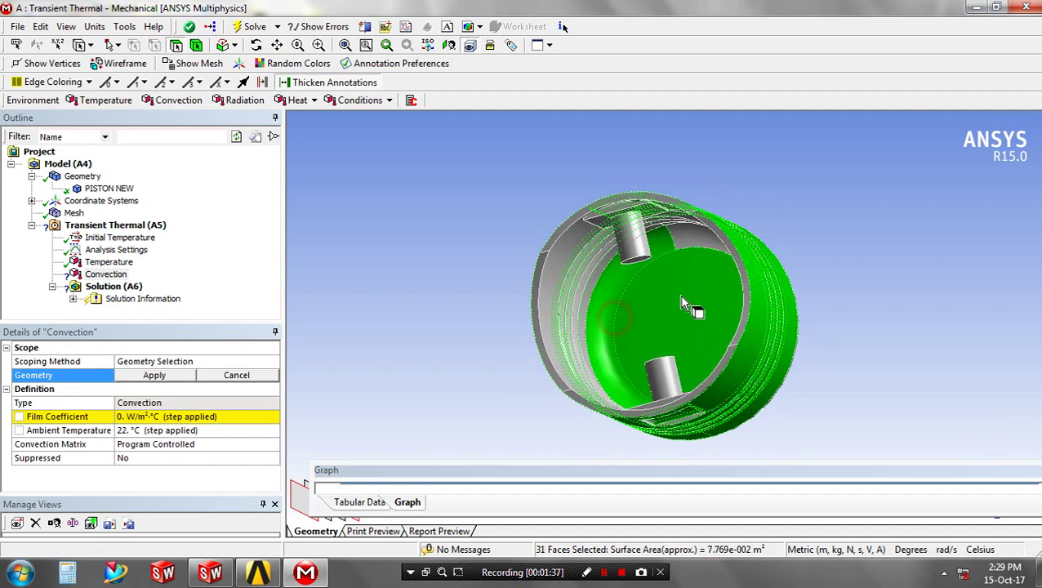
pyautogui.moveTo(700, 257)
pyautogui.keyDown('ctrl'); pyautogui.mouseDown()
pyautogui.moveTo(648, 231)
pyautogui.moveTo(585, 344)
pyautogui.moveTo(556, 275)
pyautogui.moveTo(577, 319)
pyautogui.mouseUp(); pyautogui.keyUp('ctrl')
pyautogui.moveTo(591, 234)
pyautogui.keyDown('ctrl'); pyautogui.mouseDown()
pyautogui.moveTo(612, 210)
pyautogui.moveTo(568, 314)
pyautogui.mouseUp(); pyautogui.keyUp('ctrl')
pyautogui.moveTo(568, 314); pyautogui.dragTo(553, 356, button='middle')
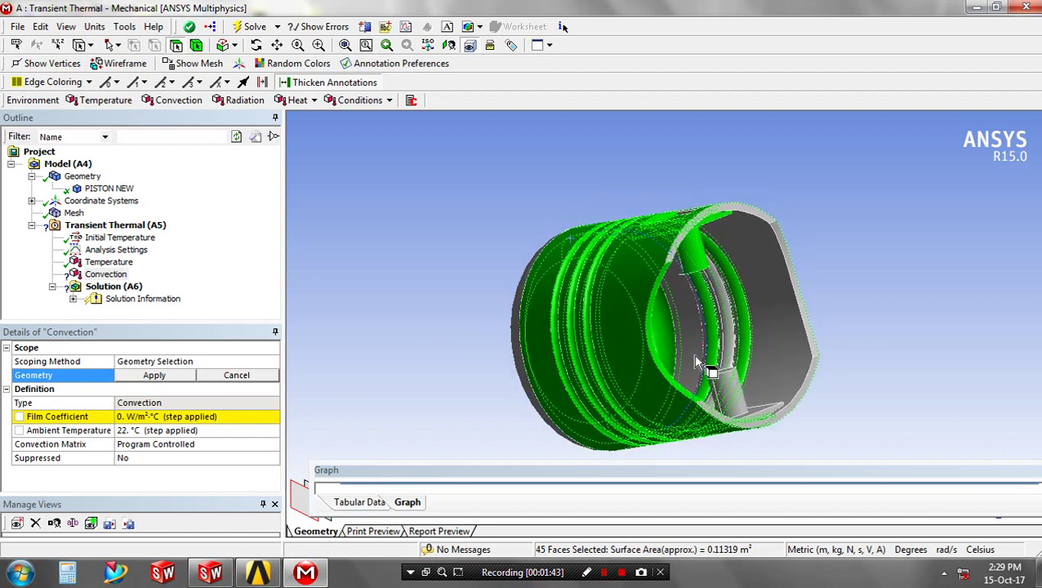
pyautogui.keyDown('ctrl'); pyautogui.moveTo(678, 333); pyautogui.dragTo(768, 328); pyautogui.keyUp('ctrl')
pyautogui.keyDown('ctrl'); pyautogui.click(725, 378); pyautogui.keyUp('ctrl')
pyautogui.keyDown('ctrl'); pyautogui.click(716, 391); pyautogui.keyUp('ctrl')
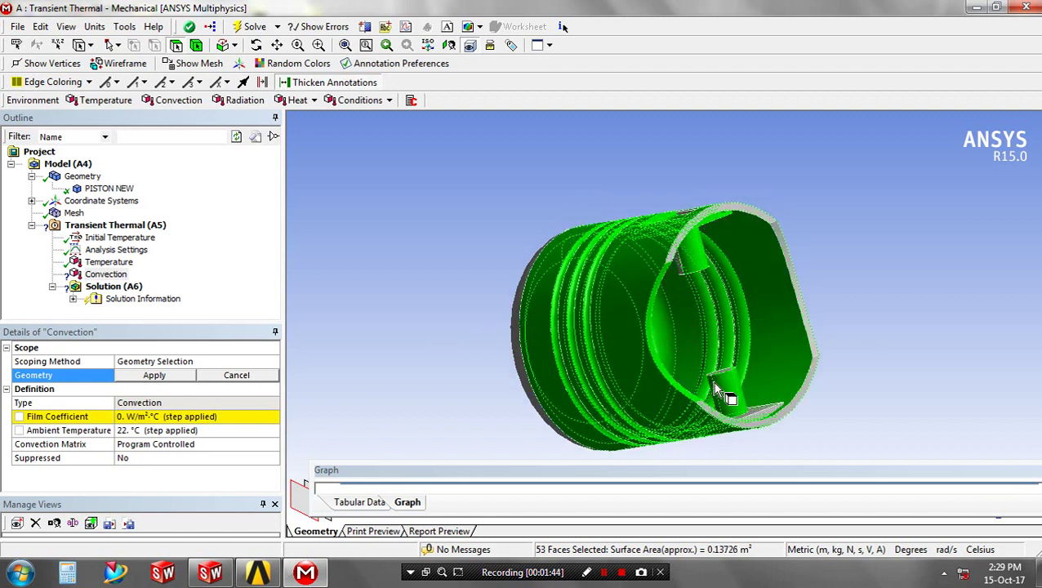
# Add the rim faces around the piston's open end and the remaining faces beside the lower pin boss to the convection selection
pyautogui.keyDown('ctrl'); pyautogui.click(753, 411); pyautogui.keyUp('ctrl')
pyautogui.keyDown('ctrl'); pyautogui.click(745, 419); pyautogui.keyUp('ctrl')
pyautogui.keyDown('ctrl'); pyautogui.click(798, 306); pyautogui.keyUp('ctrl')
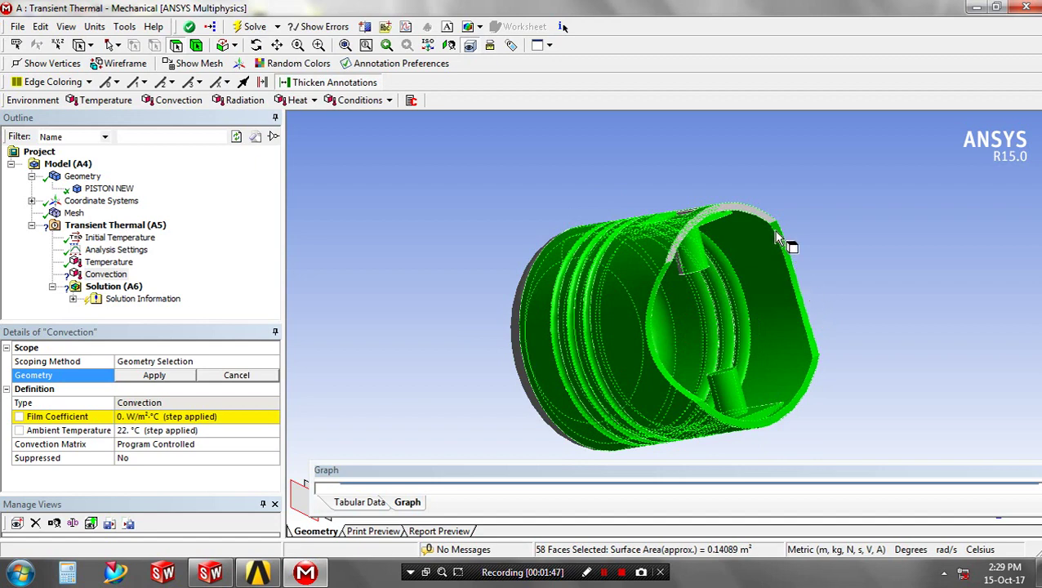
pyautogui.keyDown('ctrl'); pyautogui.click(736, 214); pyautogui.keyUp('ctrl')
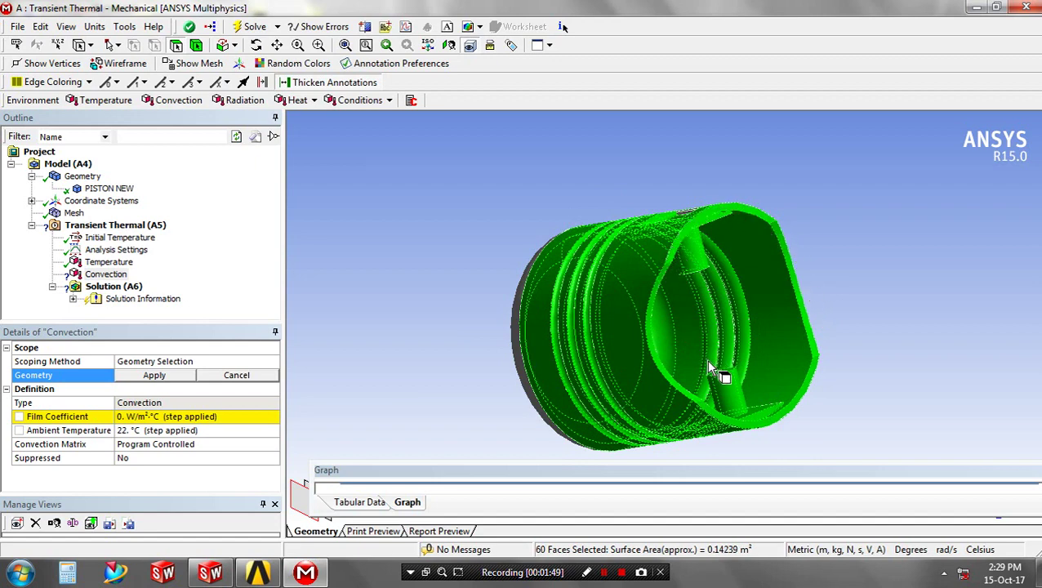
# Add the remaining edge faces of the rectangular side recess and apply the 63 selected faces as the convection geometry
pyautogui.moveTo(426, 393); pyautogui.dragTo(636, 254, button='middle')
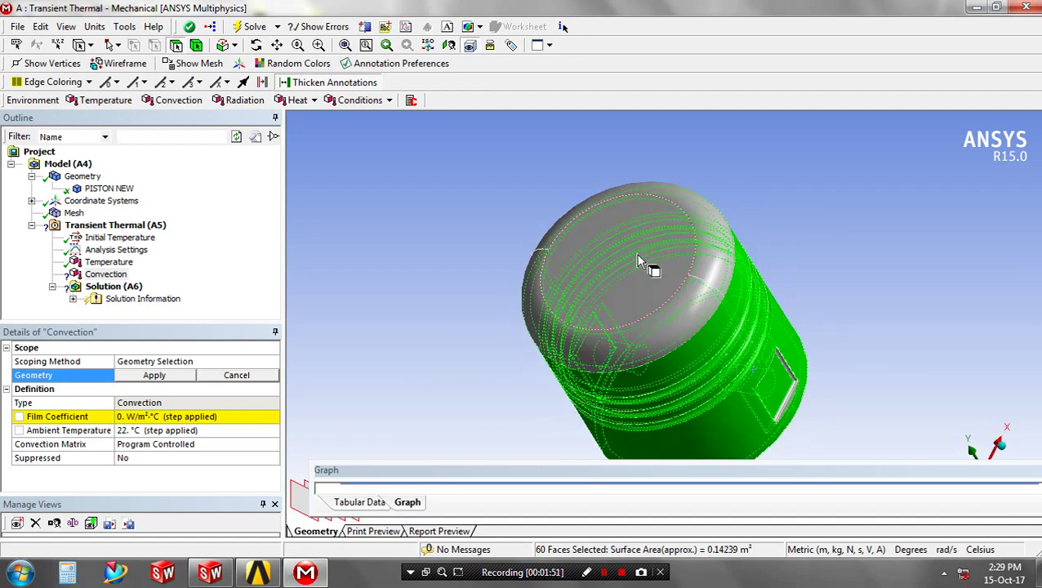
pyautogui.keyDown('ctrl'); pyautogui.click(792, 376); pyautogui.keyUp('ctrl')
pyautogui.keyDown('ctrl'); pyautogui.click(782, 357); pyautogui.keyUp('ctrl')
pyautogui.keyDown('ctrl'); pyautogui.click(788, 404); pyautogui.keyUp('ctrl')
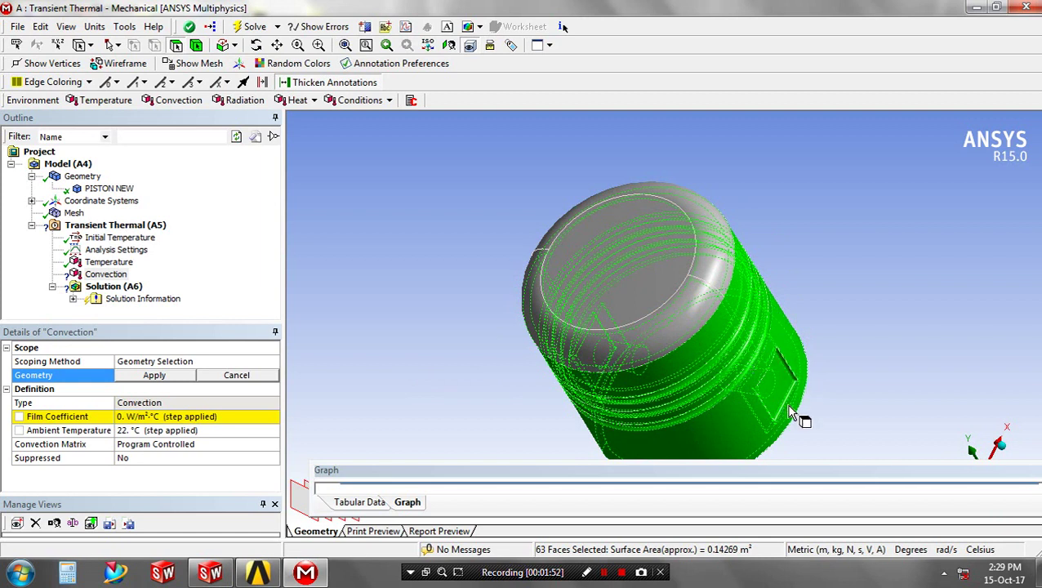
pyautogui.click(154, 375)
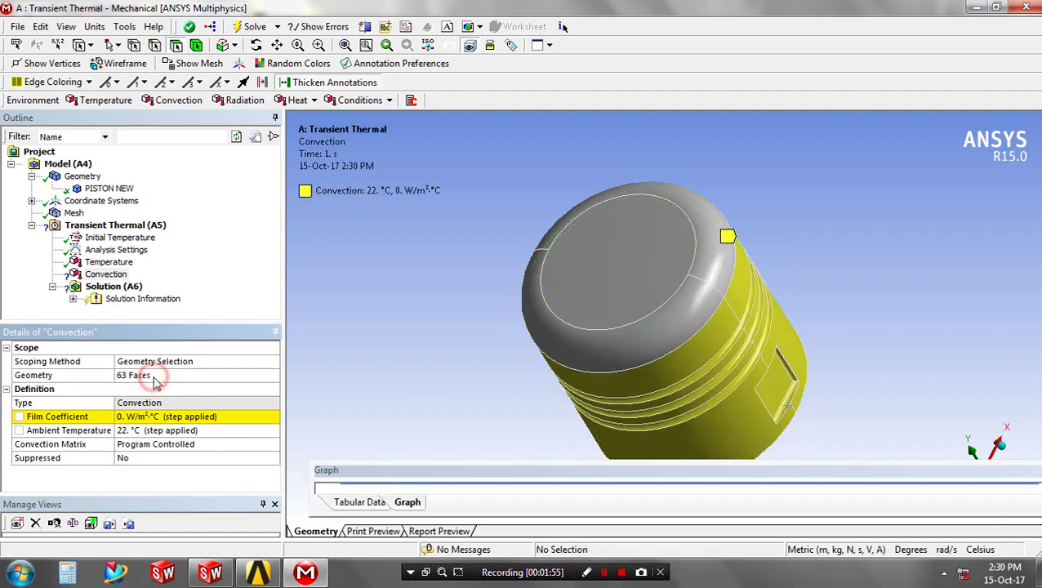
# Set the convection film coefficient to 350 W/m²·°C
pyautogui.click(160, 417)
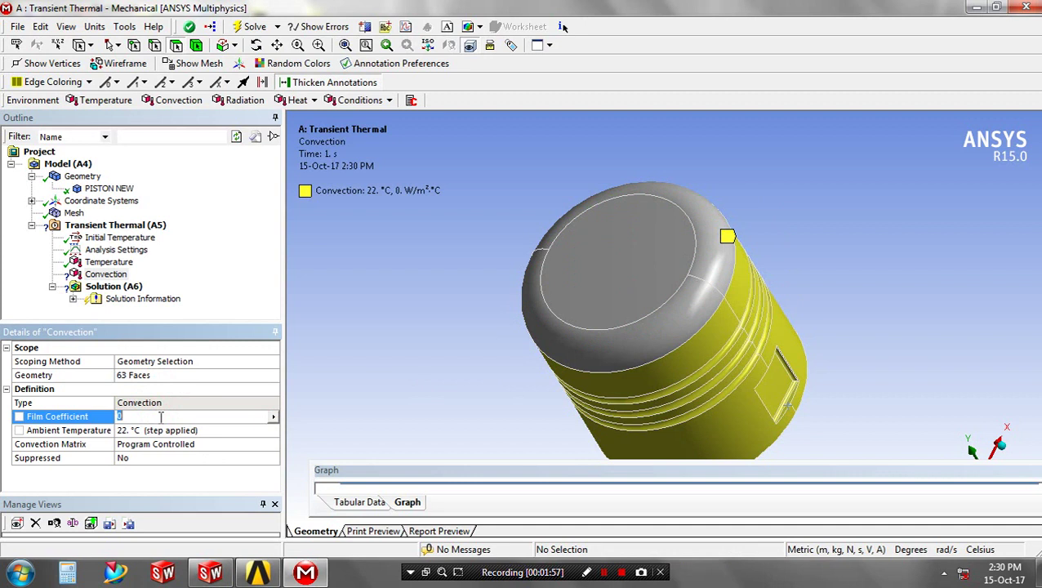
pyautogui.write('350')
pyautogui.press('Return')
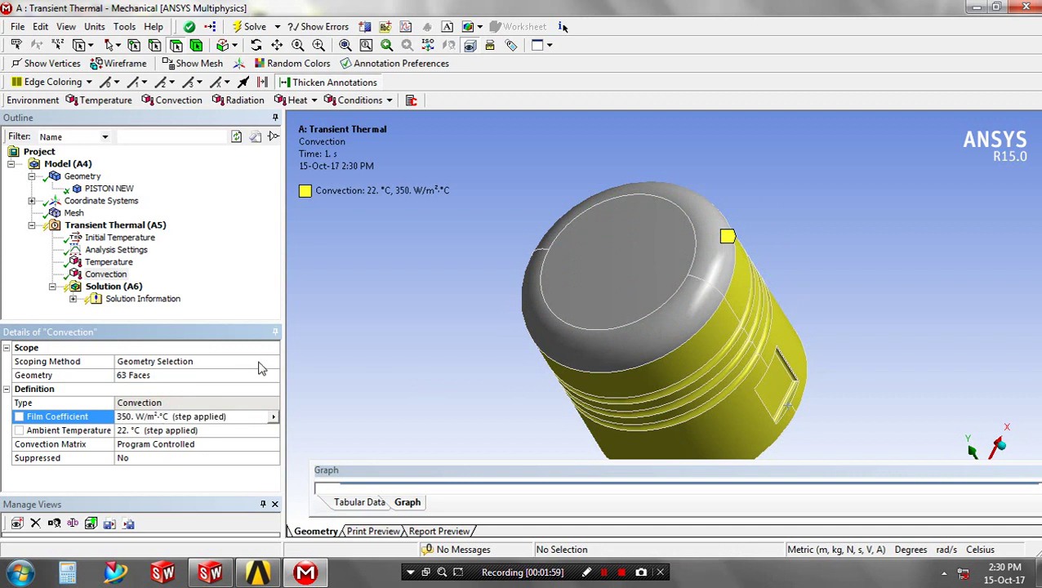
pyautogui.moveTo(397, 299); pyautogui.dragTo(398, 288, button='middle')
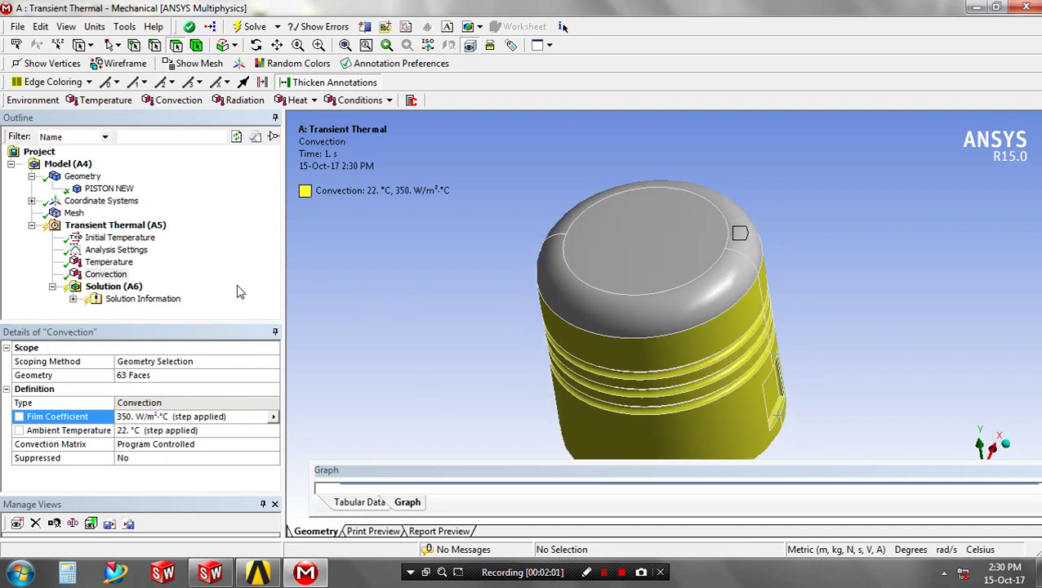
# Review the crown temperature load and set the number of steps to 10 in the analysis settings
pyautogui.click(114, 262)
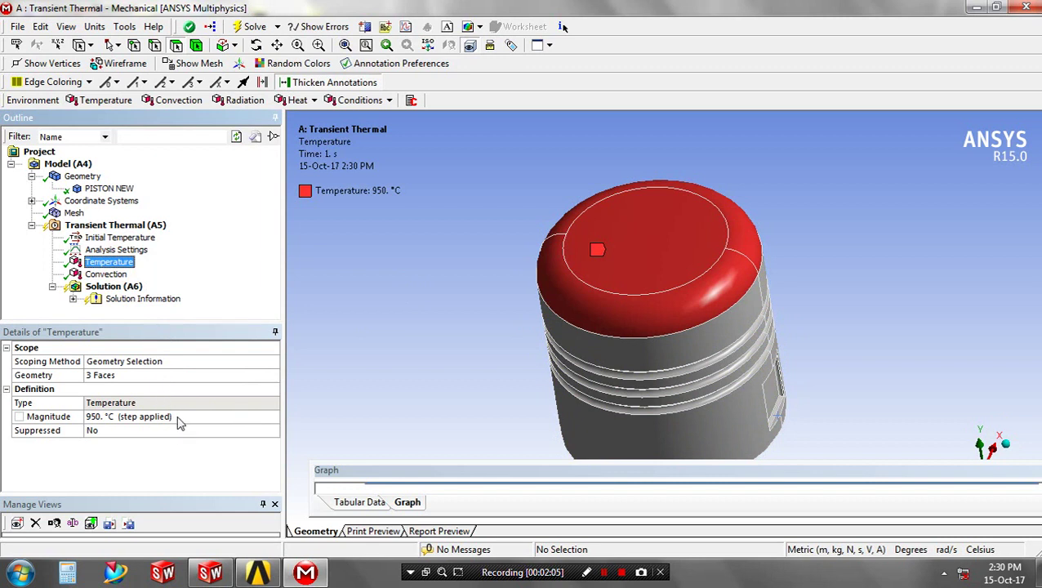
pyautogui.click(116, 249)
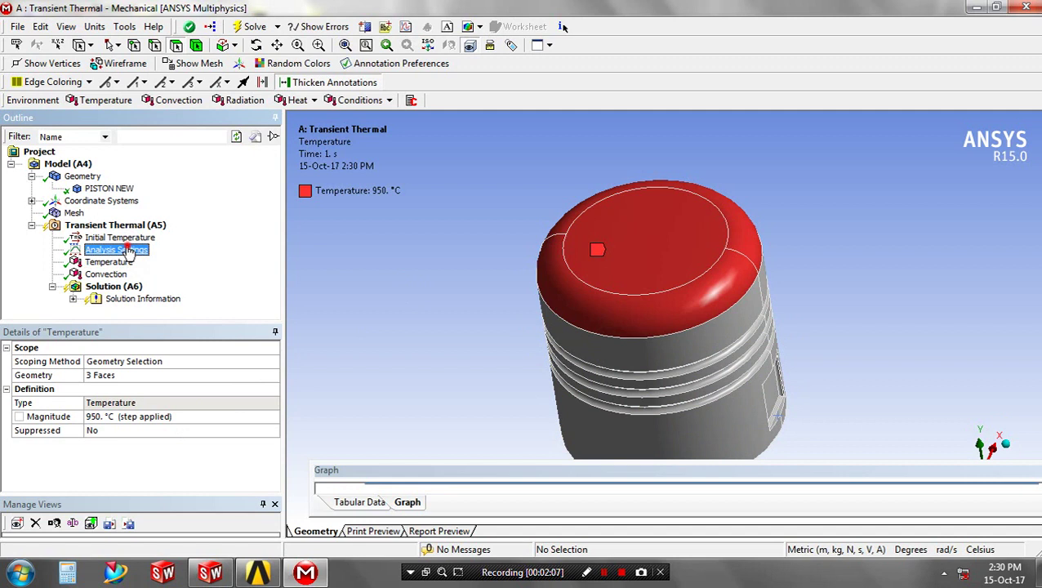
pyautogui.click(161, 361)
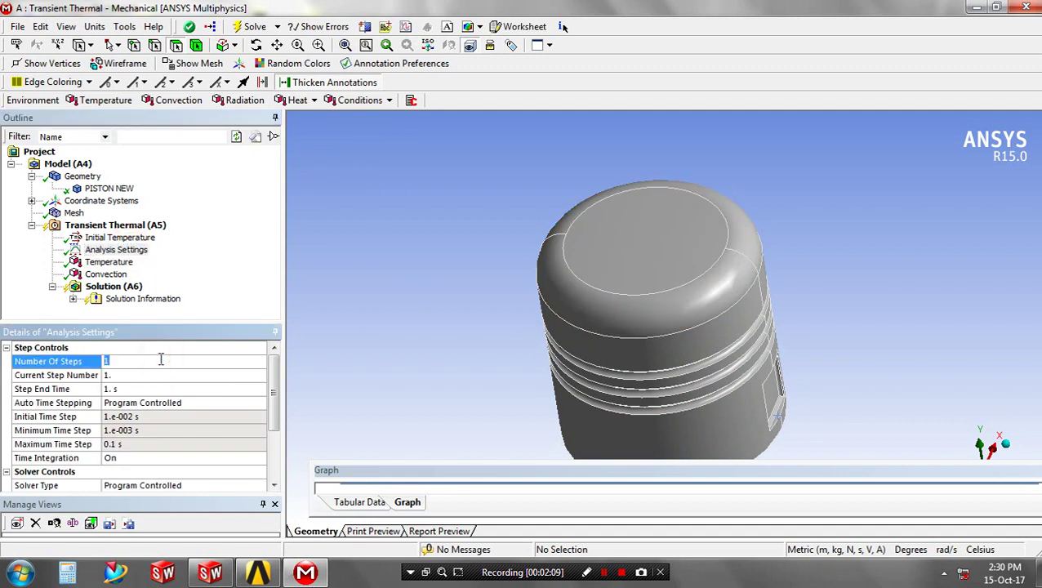
pyautogui.write('10')
pyautogui.press('Return')
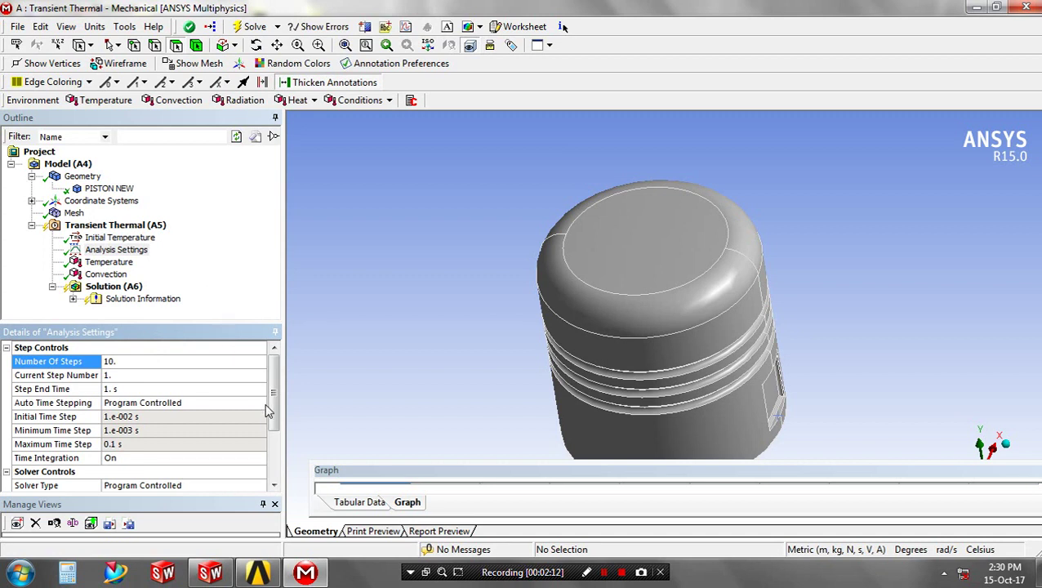
pyautogui.moveTo(271, 405)
pyautogui.mouseDown()
pyautogui.moveTo(272, 452)
pyautogui.moveTo(277, 405)
pyautogui.mouseUp()
pyautogui.click(139, 389)
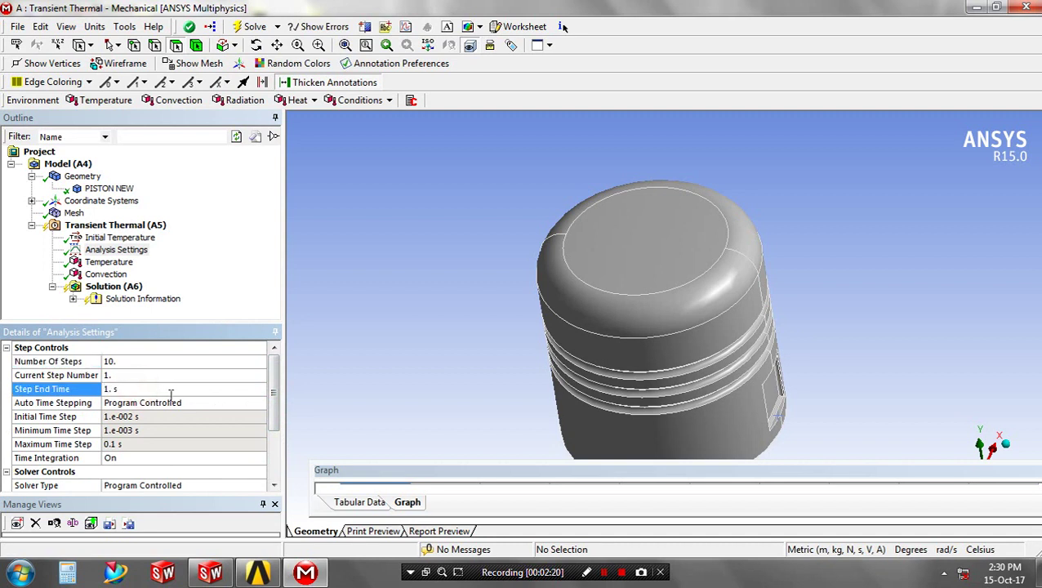
# Add Temperature and Total Heat Flux results for all bodies to the solution and solve the transient thermal analysis
pyautogui.click(113, 286)
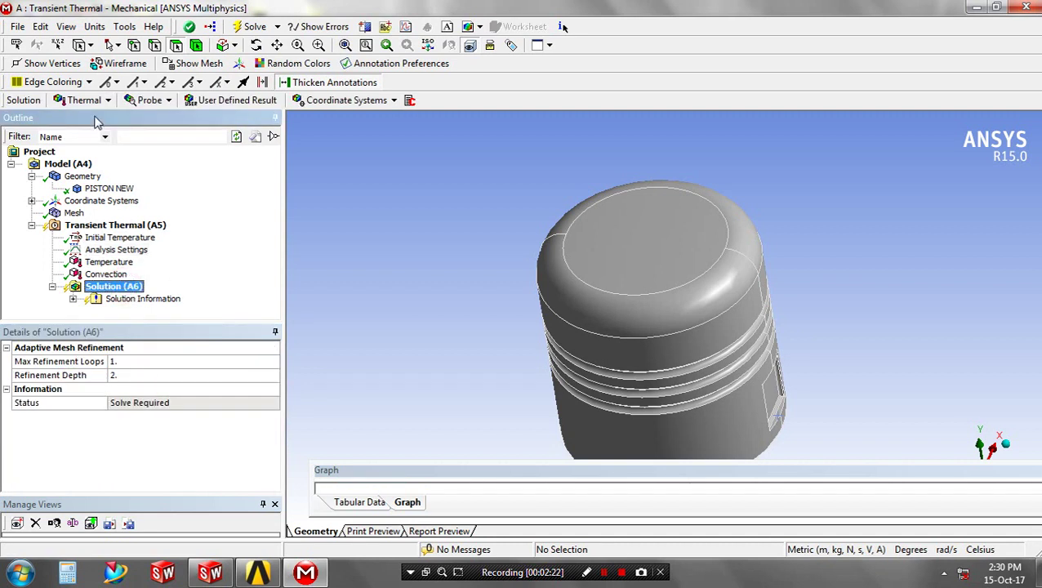
pyautogui.click(96, 101)
pyautogui.click(103, 118)
pyautogui.click(100, 102)
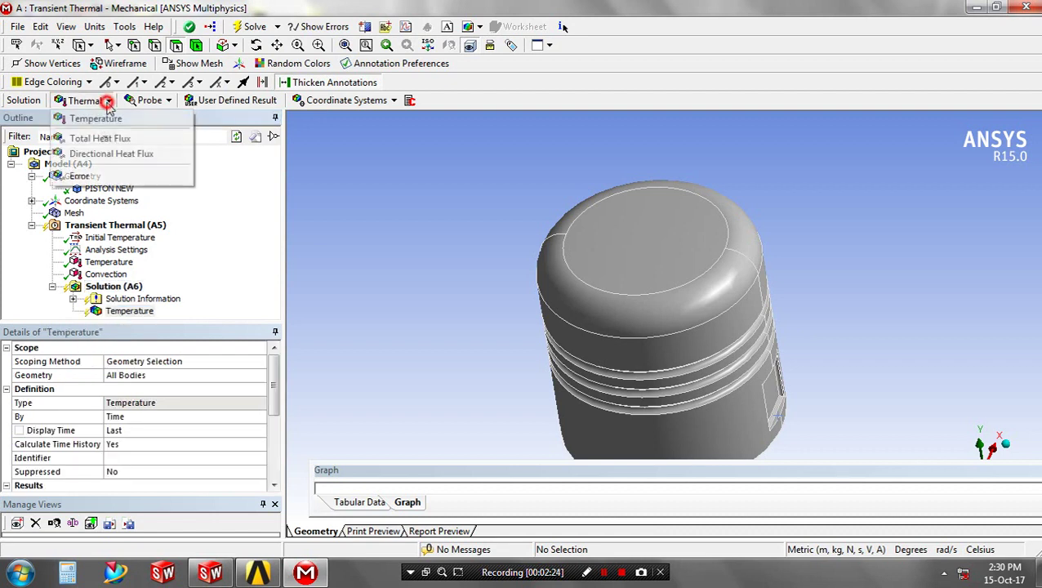
pyautogui.click(100, 138)
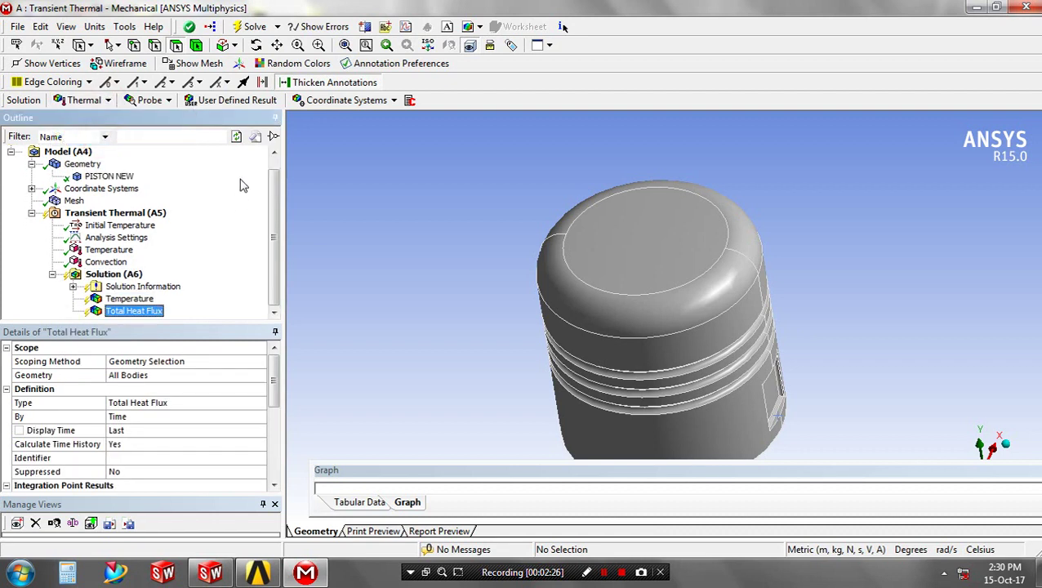
pyautogui.click(251, 27)
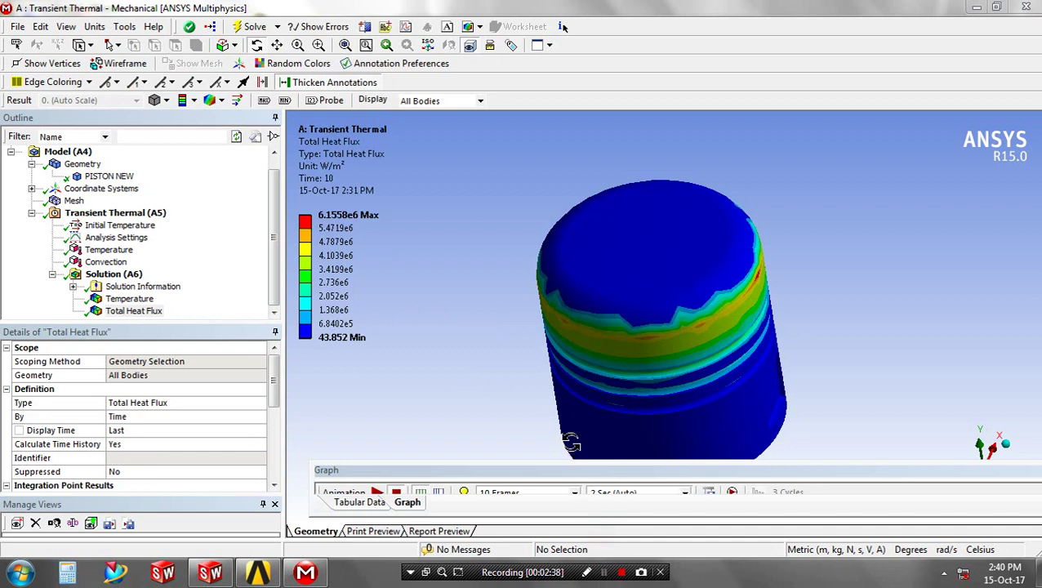
# View the total heat flux contours, display the Temperature result and play its animation
pyautogui.moveTo(565, 424); pyautogui.dragTo(681, 356)
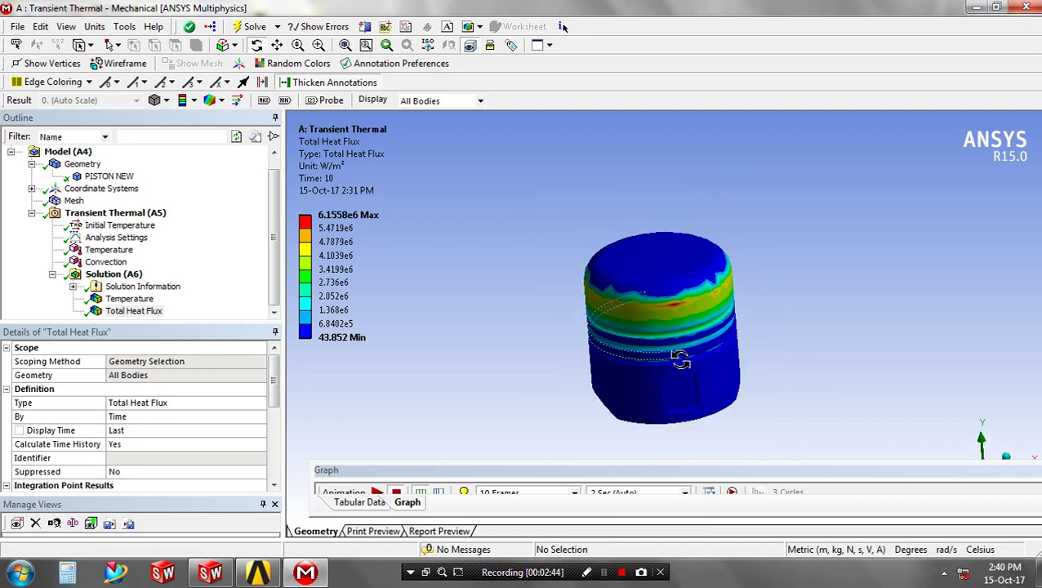
pyautogui.click(129, 299)
pyautogui.moveTo(506, 372)
pyautogui.mouseDown()
pyautogui.moveTo(552, 391)
pyautogui.moveTo(507, 391)
pyautogui.mouseUp()
pyautogui.moveTo(415, 470); pyautogui.dragTo(417, 453)
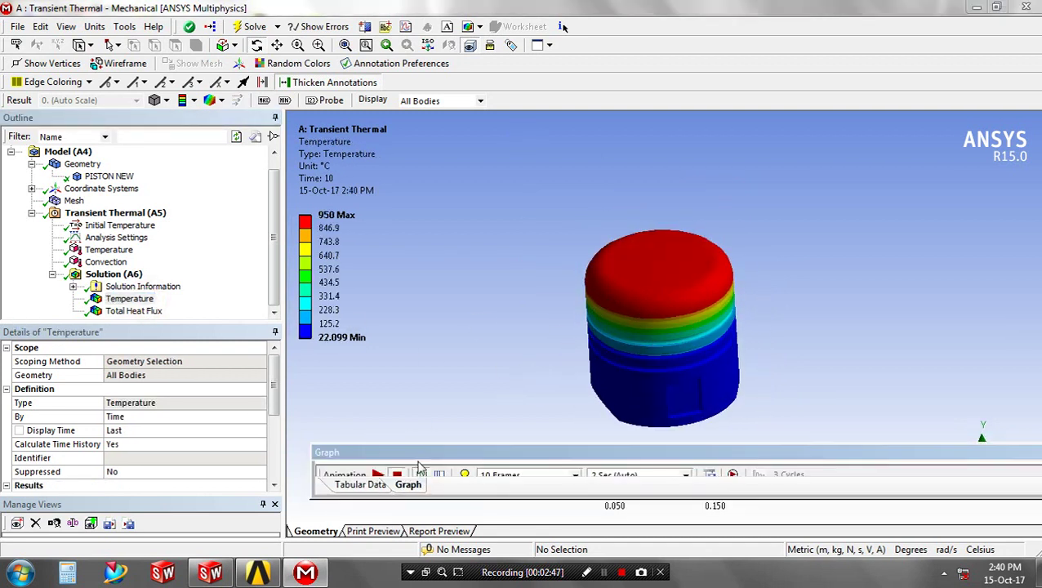
pyautogui.click(377, 474)
pyautogui.moveTo(484, 456); pyautogui.dragTo(479, 433)
pyautogui.click(481, 464)
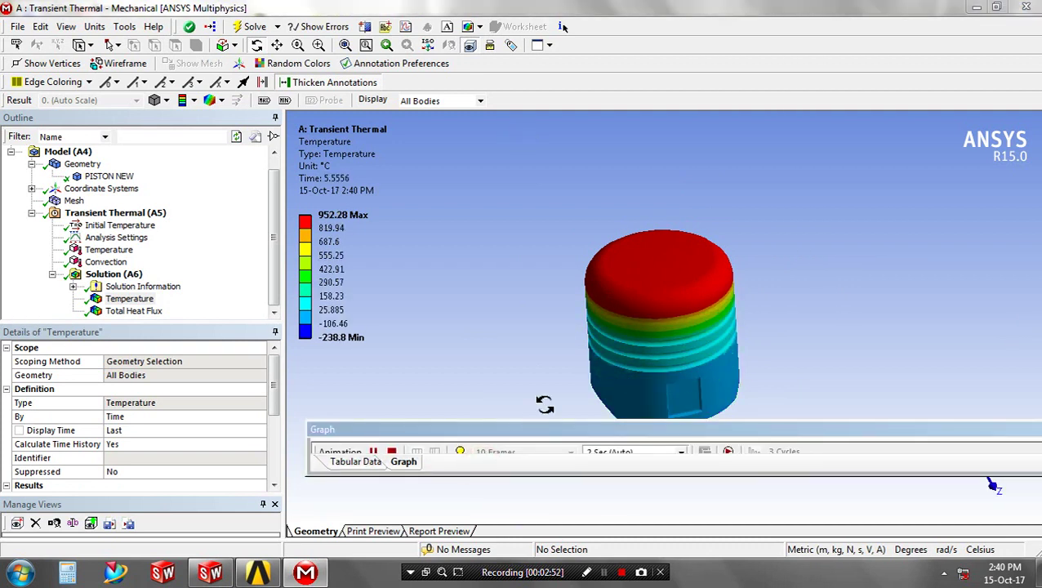
# Examine the temperature distribution around the piston's crown, ring grooves and skirt, moving the Graph window clear of the model
pyautogui.moveTo(687, 367)
pyautogui.mouseDown()
pyautogui.moveTo(581, 312)
pyautogui.moveTo(702, 372)
pyautogui.mouseUp()
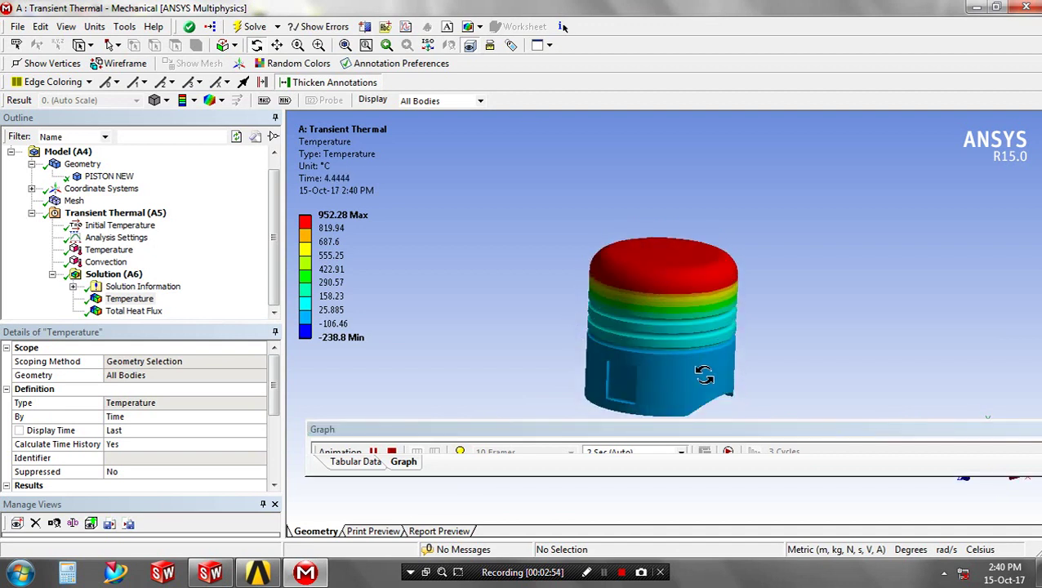
pyautogui.scroll(3, 703, 372)
pyautogui.scroll(-5, 691, 365)
pyautogui.click(761, 427)
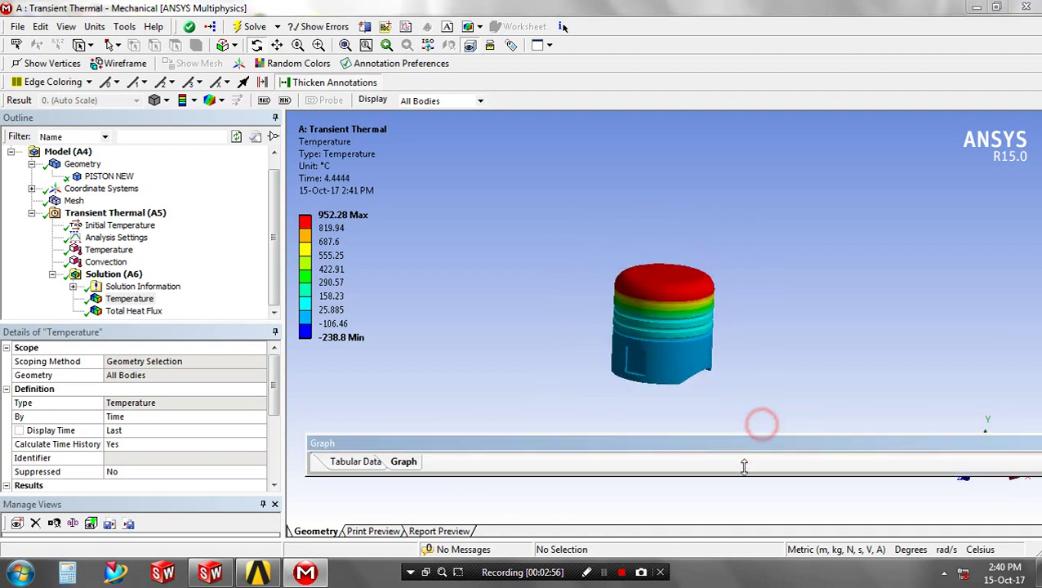
pyautogui.moveTo(666, 319); pyautogui.dragTo(761, 294)
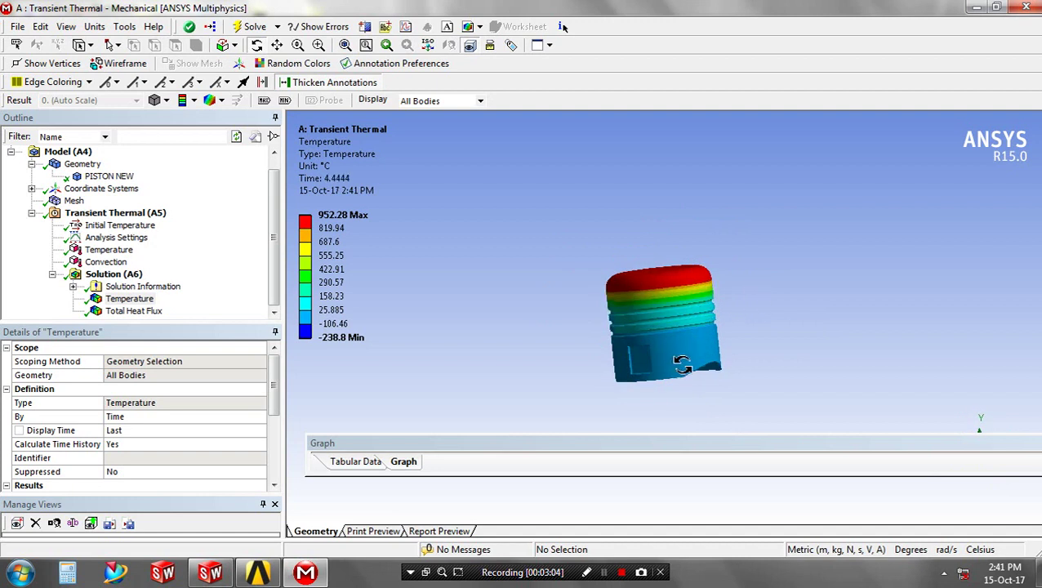
# Display the Total Heat Flux result on the piston and reposition the floating Graph window
pyautogui.click(135, 311)
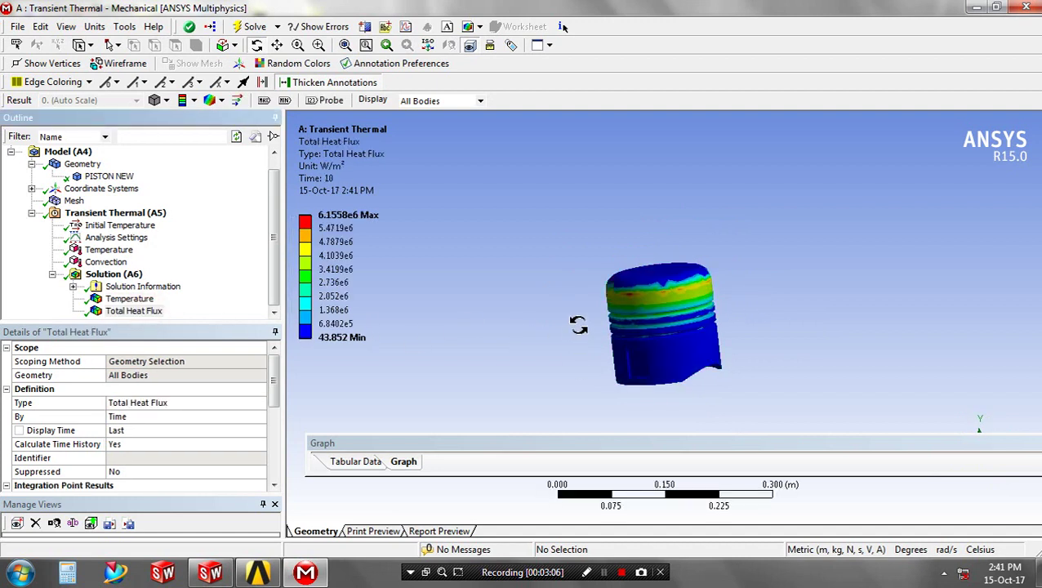
pyautogui.moveTo(580, 325); pyautogui.dragTo(568, 351)
pyautogui.moveTo(635, 446); pyautogui.dragTo(625, 421)
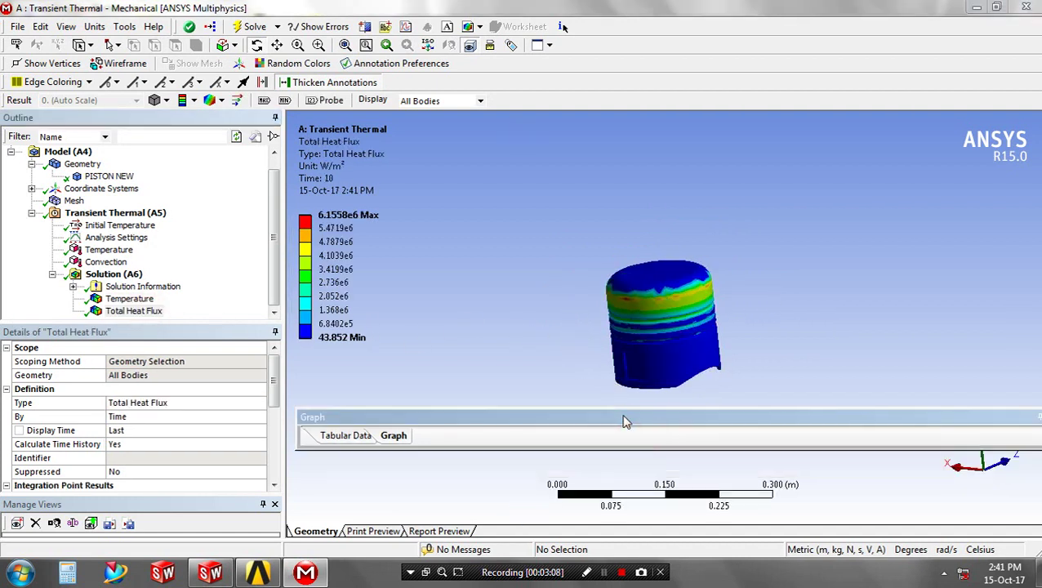
# Check the print preview of the Total Heat Flux result, return to the geometry view and move the Graph window off the model
pyautogui.click(366, 531)
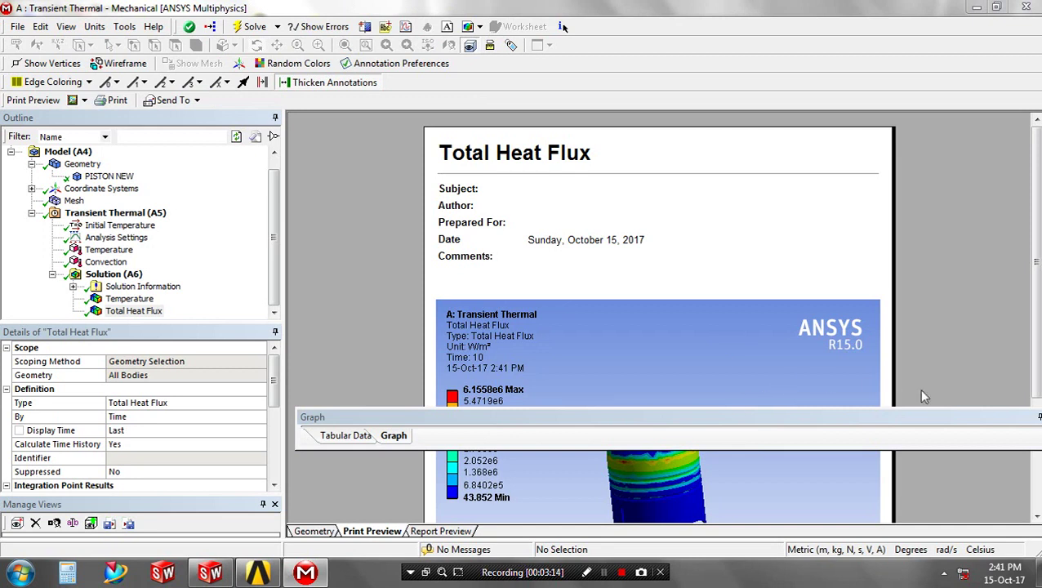
pyautogui.moveTo(936, 419); pyautogui.dragTo(899, 463)
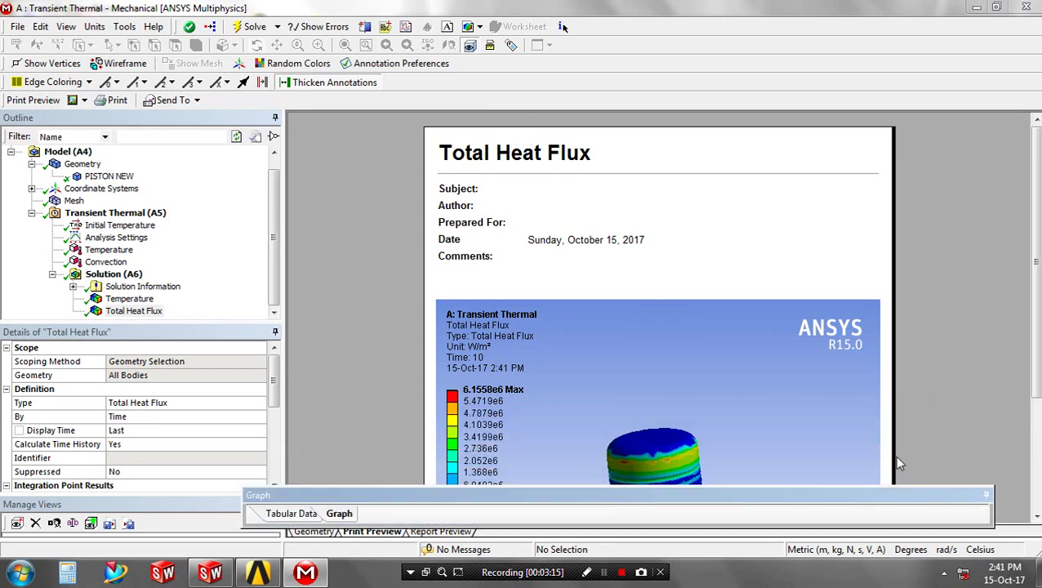
pyautogui.click(313, 532)
pyautogui.moveTo(381, 508); pyautogui.dragTo(413, 541)
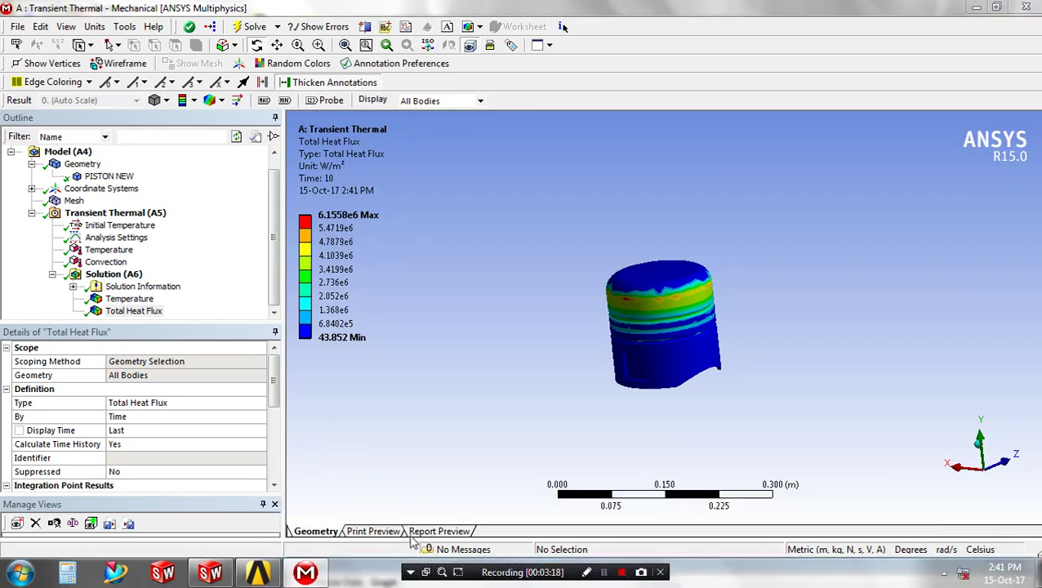
# Examine the total heat flux contours up close on the piston's crown, ring grooves and open skirt end
pyautogui.moveTo(643, 361); pyautogui.dragTo(701, 319, button='middle')
pyautogui.scroll(2, 701, 318)
pyautogui.scroll(3, 701, 318)
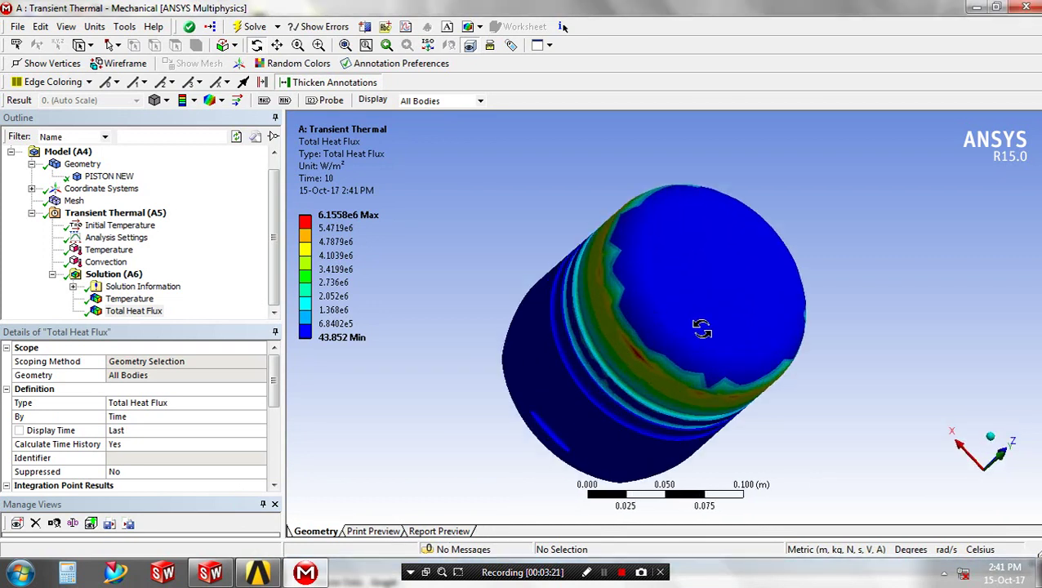
pyautogui.moveTo(615, 333)
pyautogui.mouseDown(button='middle')
pyautogui.moveTo(601, 233)
pyautogui.moveTo(603, 342)
pyautogui.mouseUp(button='middle')
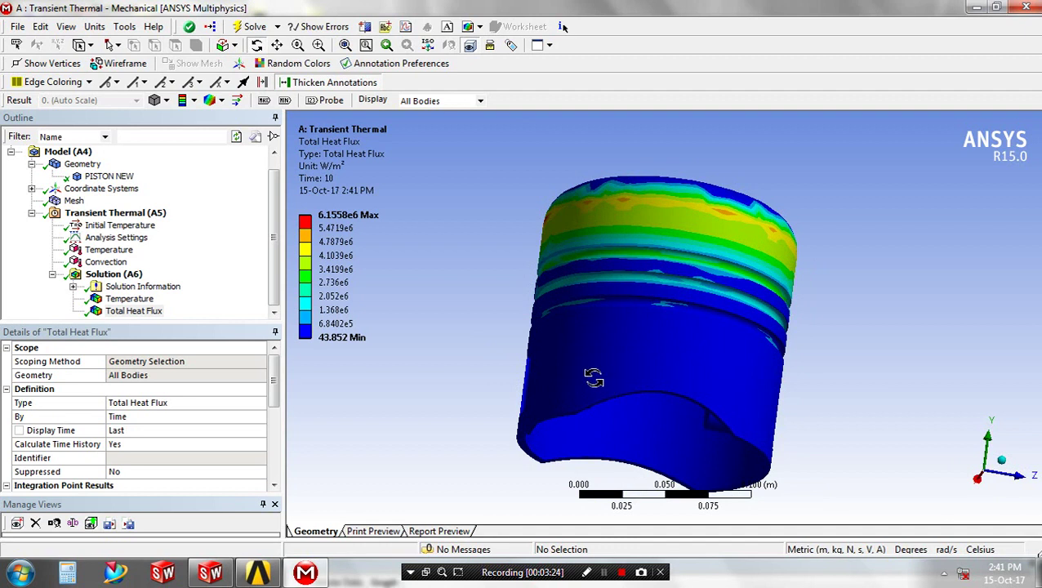
pyautogui.moveTo(594, 377); pyautogui.dragTo(546, 462, button='middle')
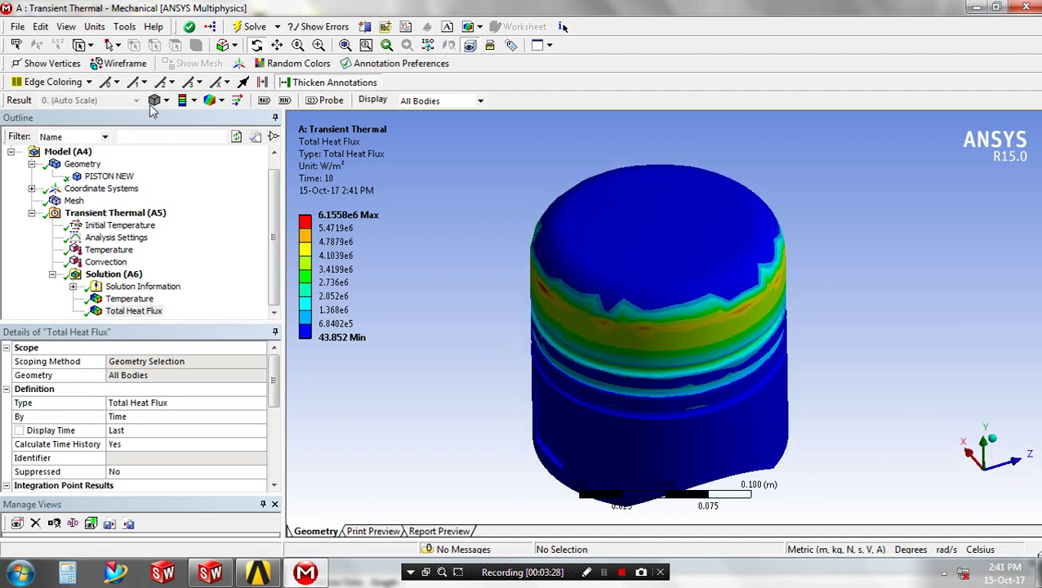
# Reset the window layout to dock the Graph and Tabular Data panes below the model
pyautogui.click(66, 26)
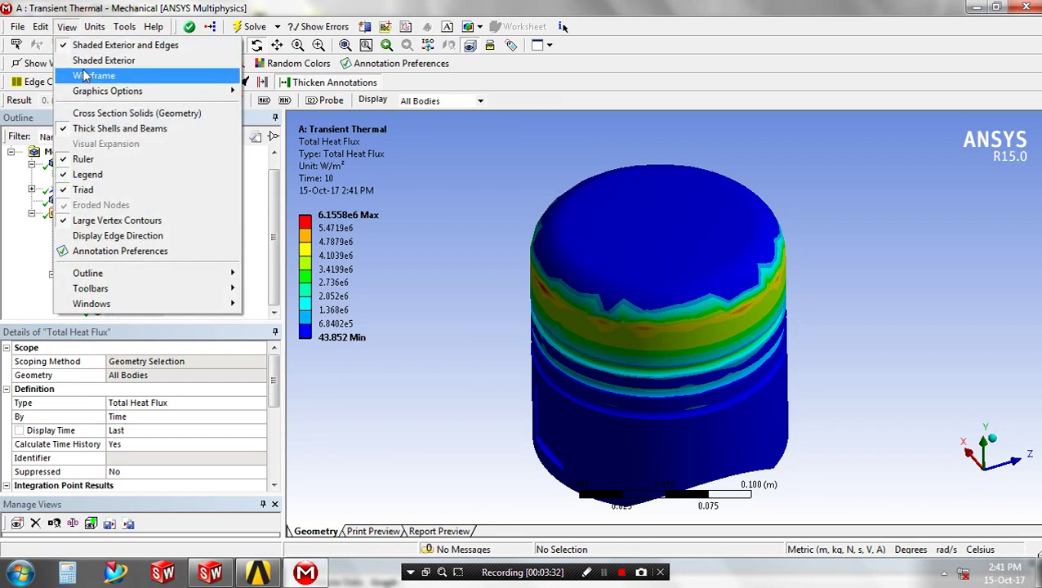
pyautogui.moveTo(139, 290)
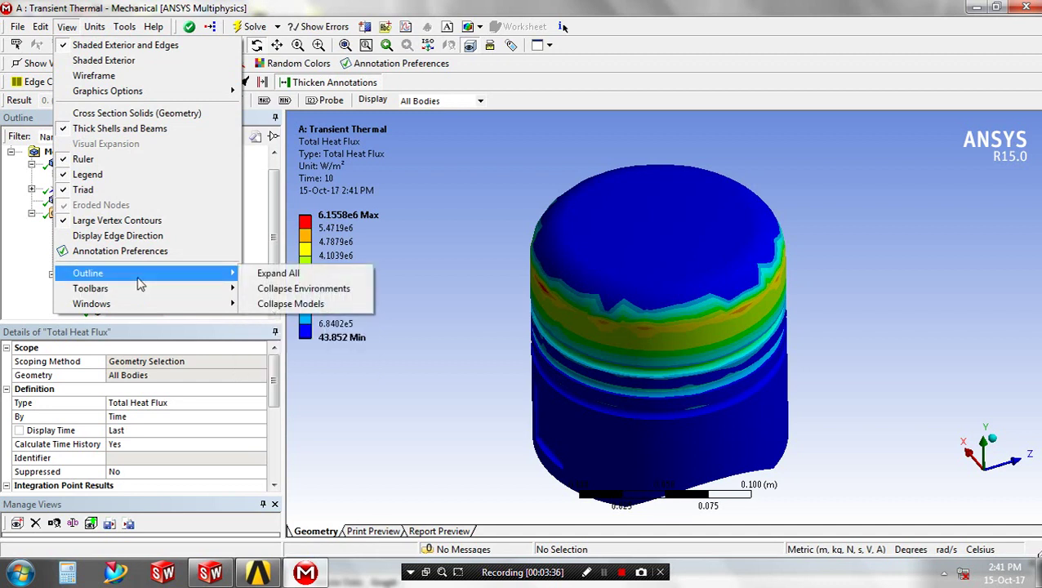
pyautogui.moveTo(161, 314)
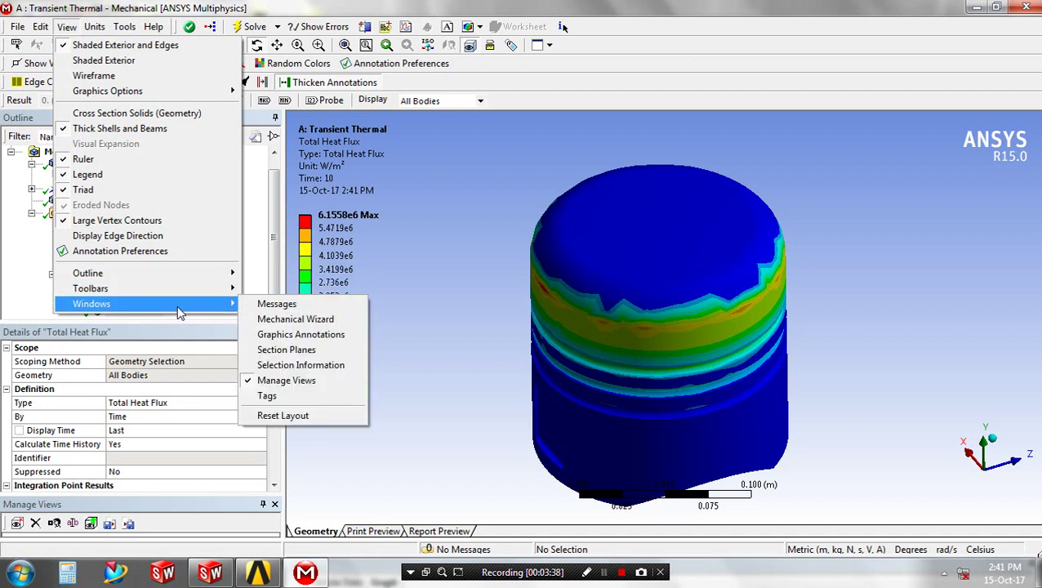
pyautogui.click(307, 417)
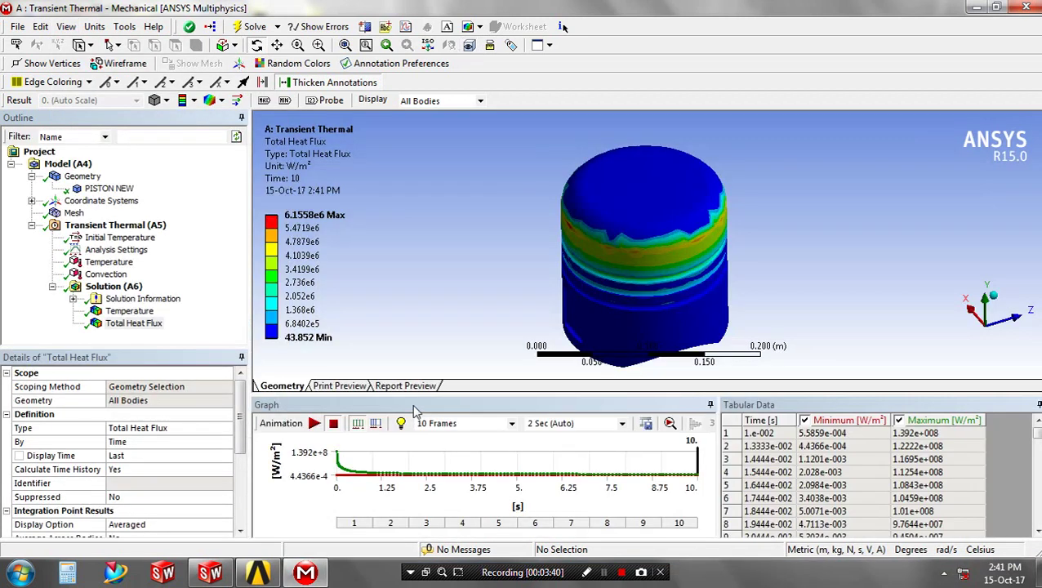
# Play the Total Heat Flux animation over 10 frames in 2 seconds and view the piston from different angles
pyautogui.click(314, 423)
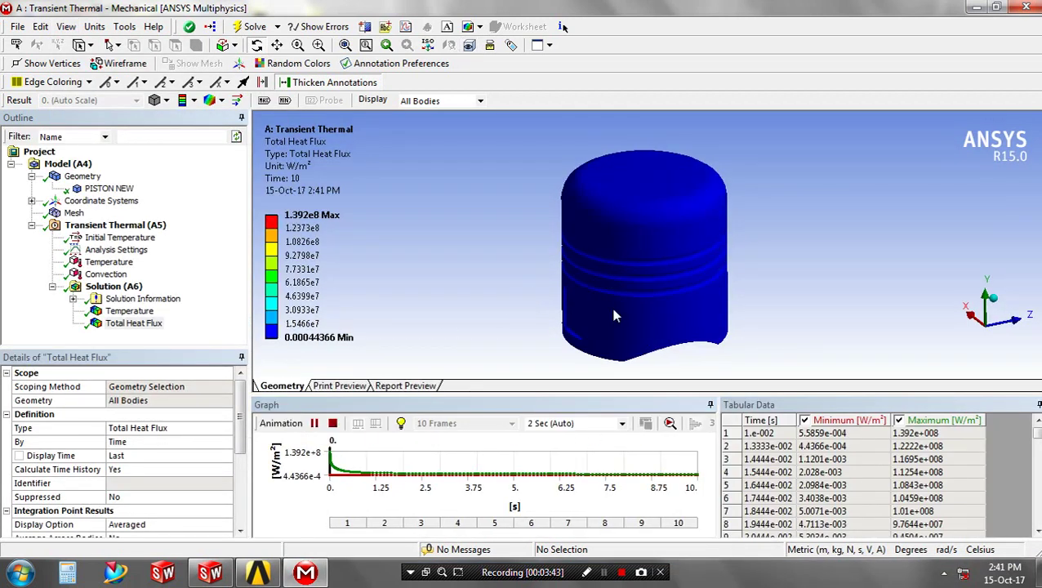
pyautogui.moveTo(1037, 445)
pyautogui.mouseDown()
pyautogui.moveTo(1037, 516)
pyautogui.moveTo(1037, 449)
pyautogui.mouseUp()
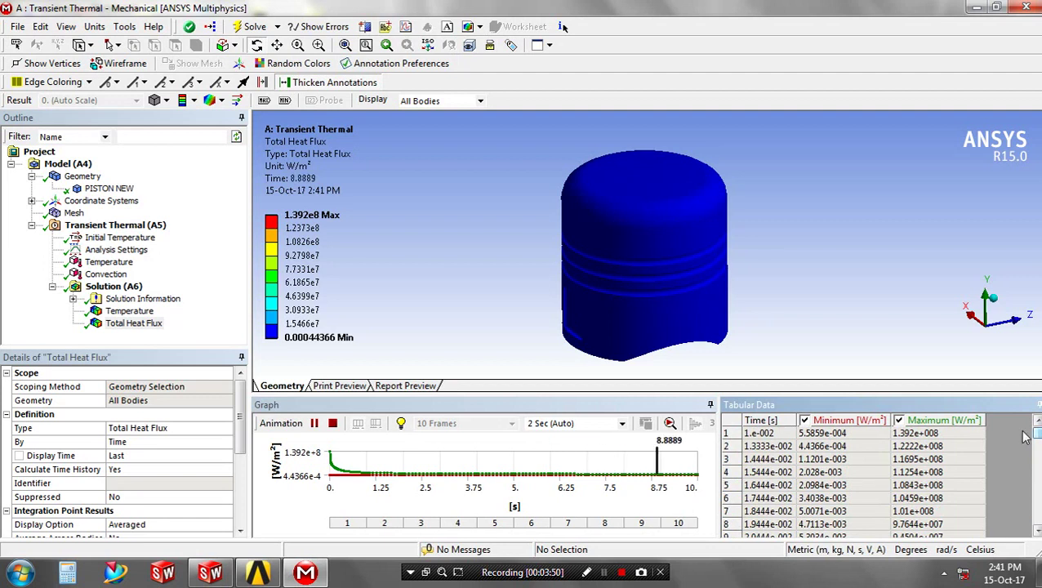
pyautogui.moveTo(740, 263); pyautogui.dragTo(609, 274)
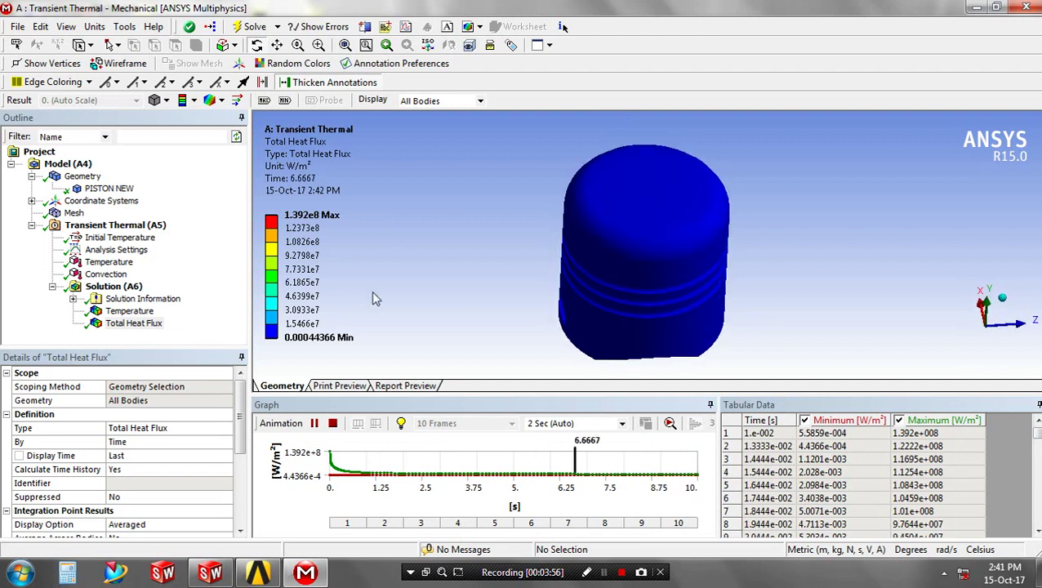
# Display the Temperature result and play its animation while viewing the piston's crown, ring grooves and skirt
pyautogui.click(129, 311)
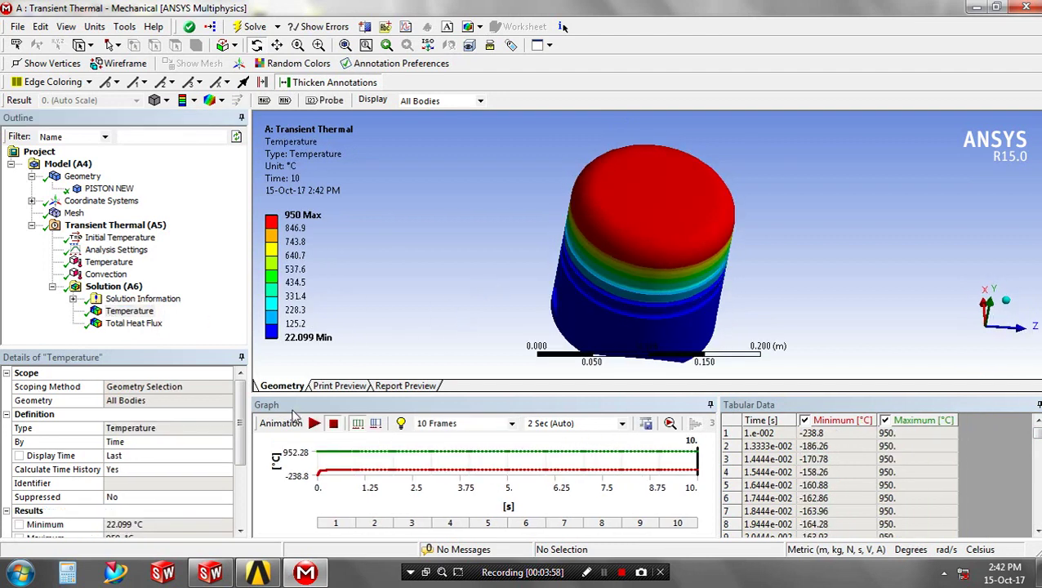
pyautogui.click(314, 423)
pyautogui.moveTo(722, 263)
pyautogui.mouseDown()
pyautogui.moveTo(694, 291)
pyautogui.moveTo(670, 296)
pyautogui.moveTo(589, 279)
pyautogui.mouseUp()
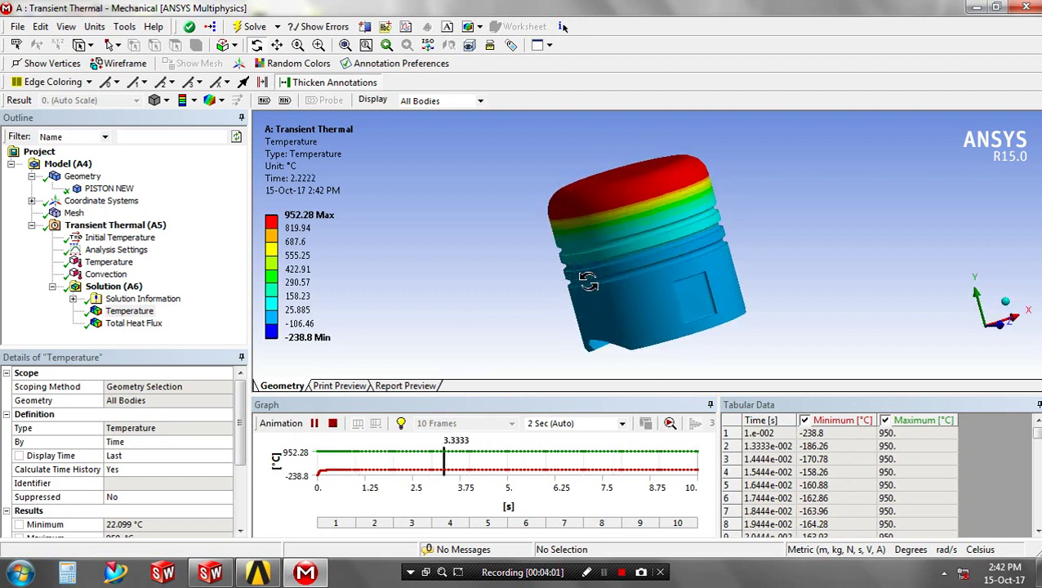
pyautogui.moveTo(564, 296)
pyautogui.mouseDown()
pyautogui.moveTo(688, 283)
pyautogui.moveTo(616, 239)
pyautogui.moveTo(573, 316)
pyautogui.mouseUp()
pyautogui.moveTo(783, 300)
pyautogui.mouseDown()
pyautogui.moveTo(675, 226)
pyautogui.moveTo(555, 245)
pyautogui.moveTo(510, 240)
pyautogui.moveTo(693, 231)
pyautogui.moveTo(593, 268)
pyautogui.moveTo(730, 289)
pyautogui.mouseUp()
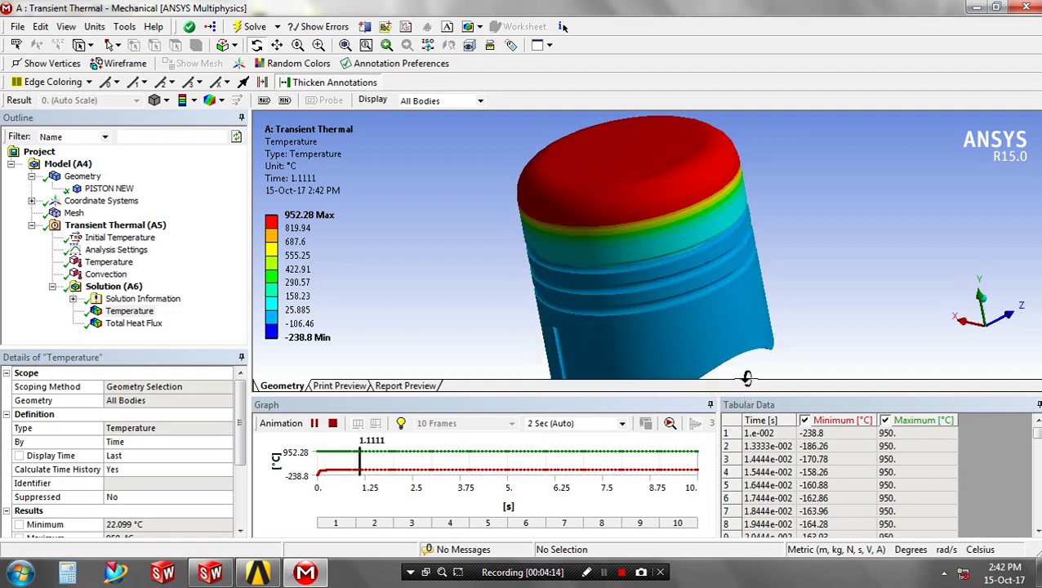
# Enlarge the graphics area by shrinking the Graph and Tabular Data panes, and inspect the animated temperature on the piston's side
pyautogui.moveTo(747, 378)
pyautogui.mouseDown()
pyautogui.moveTo(809, 379)
pyautogui.moveTo(691, 354)
pyautogui.moveTo(694, 363)
pyautogui.mouseUp()
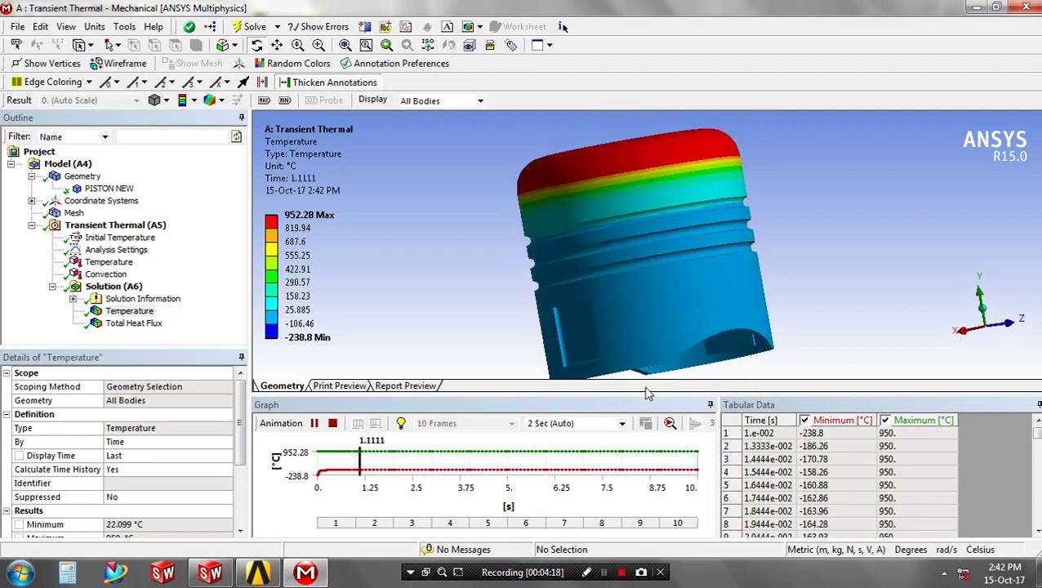
pyautogui.moveTo(646, 395); pyautogui.dragTo(646, 452)
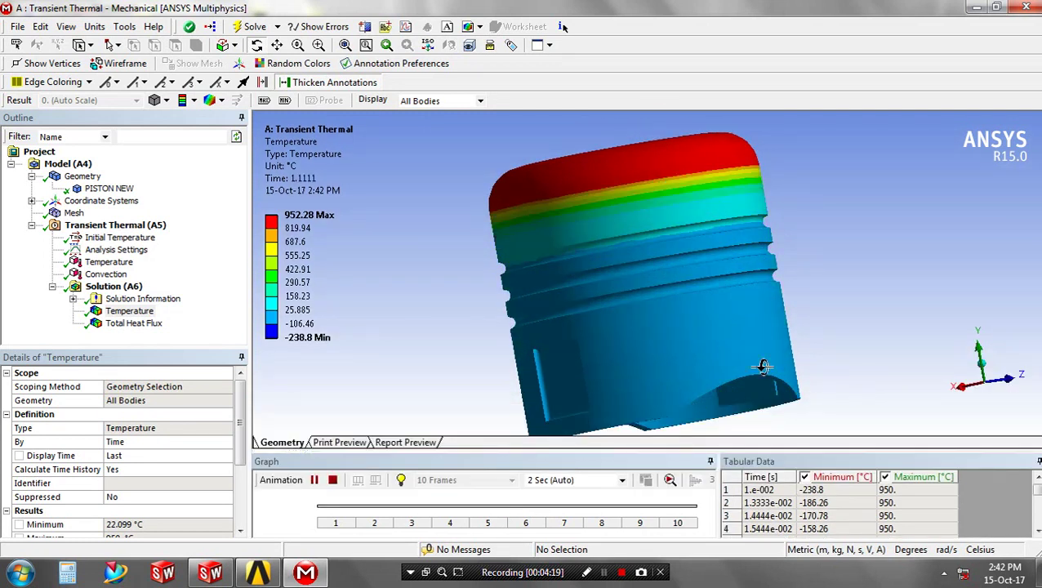
pyautogui.moveTo(644, 298); pyautogui.dragTo(552, 315)
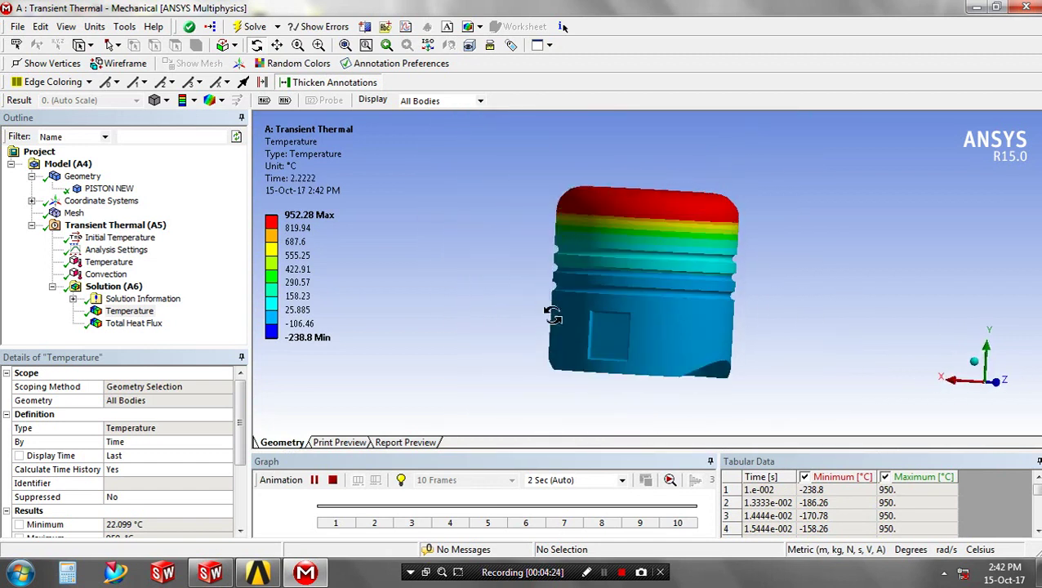